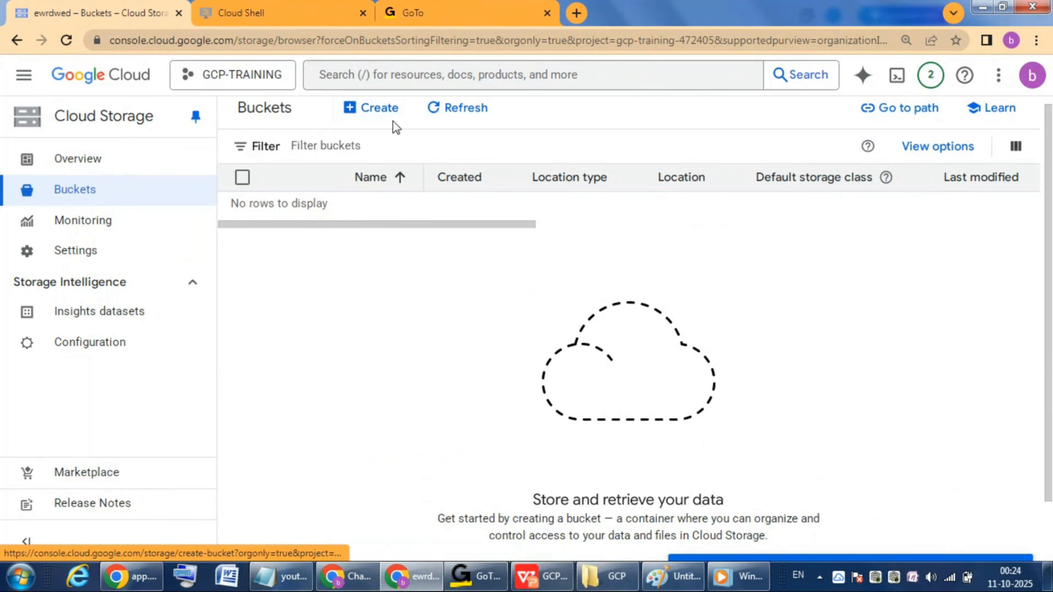
Step: Start creating a new storage bucket and name it mybucket11102025
{"action": "left_click", "coordinate": [379, 110]}
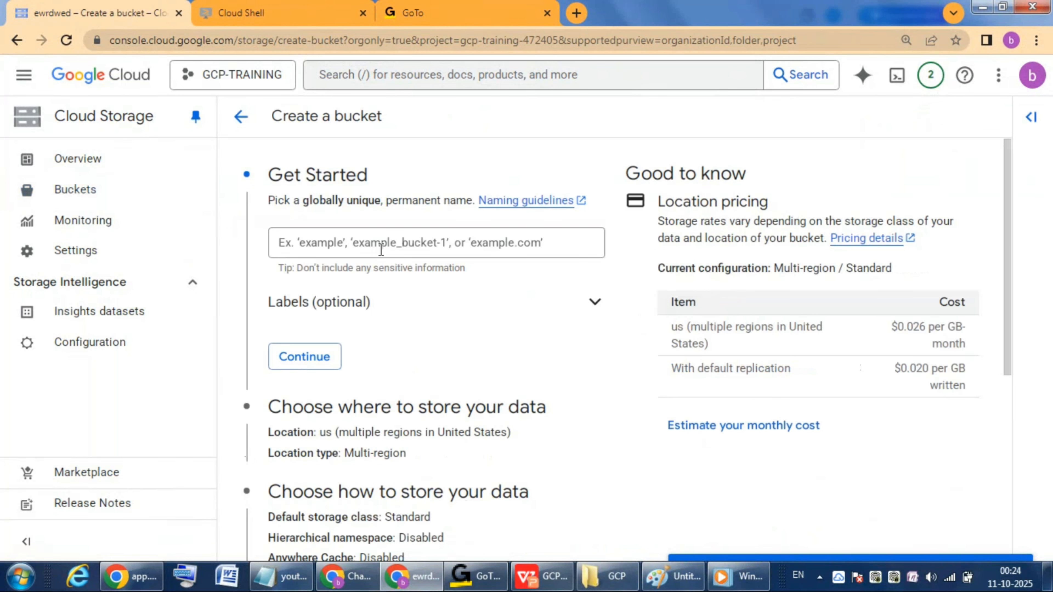
{"action": "left_click", "coordinate": [366, 241]}
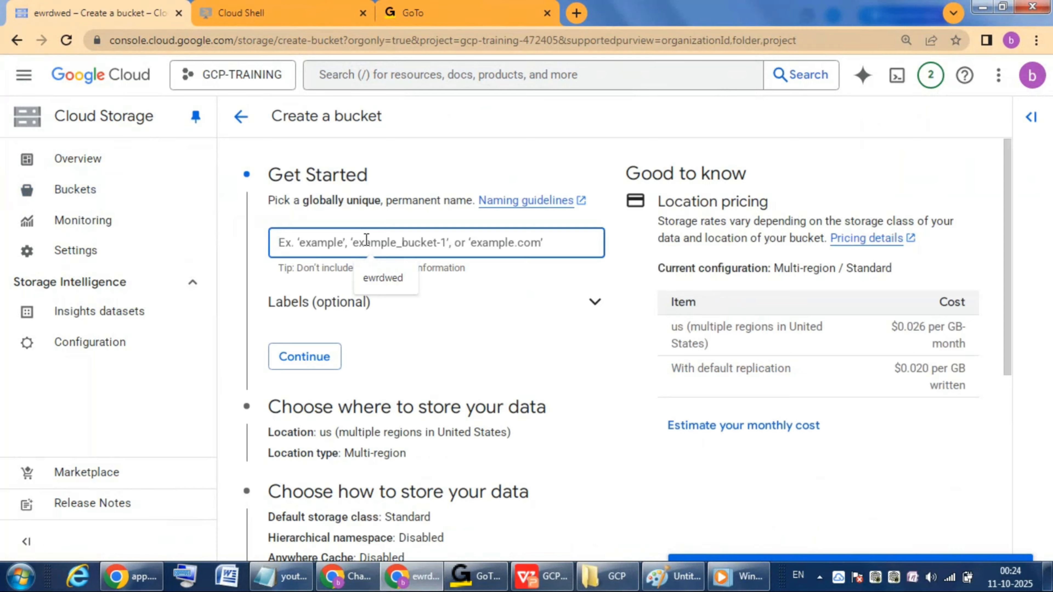
{"action": "type", "text": "mybu"}
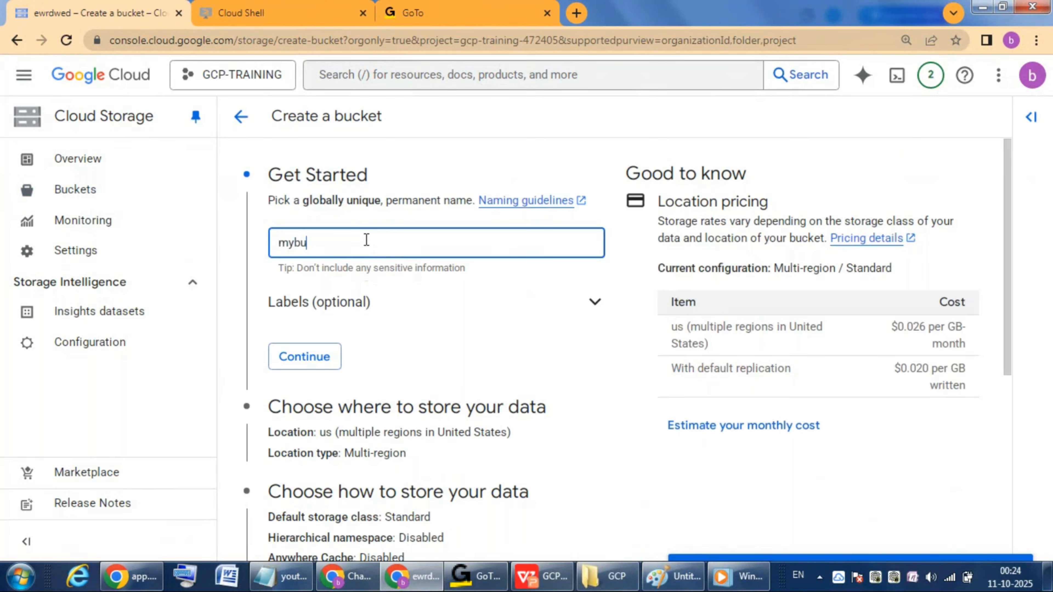
{"action": "type", "text": "cket11102025"}
{"action": "left_click", "coordinate": [469, 331]}
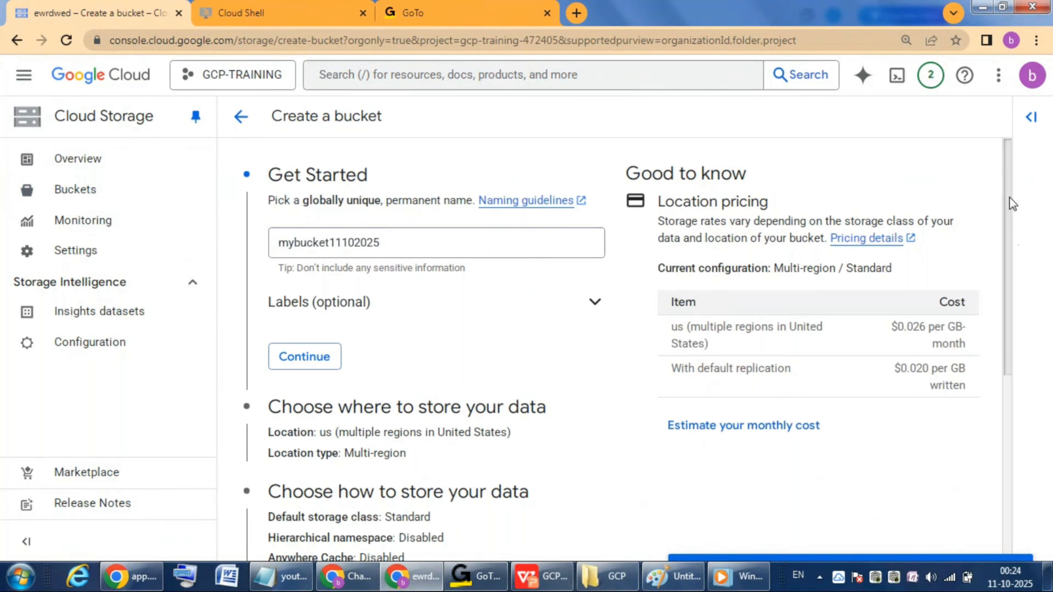
Step: Set the bucket's location type to Region and choose us-central1 (Iowa) as its location
{"action": "left_click_drag", "start_coordinate": [1009, 201], "coordinate": [1010, 264]}
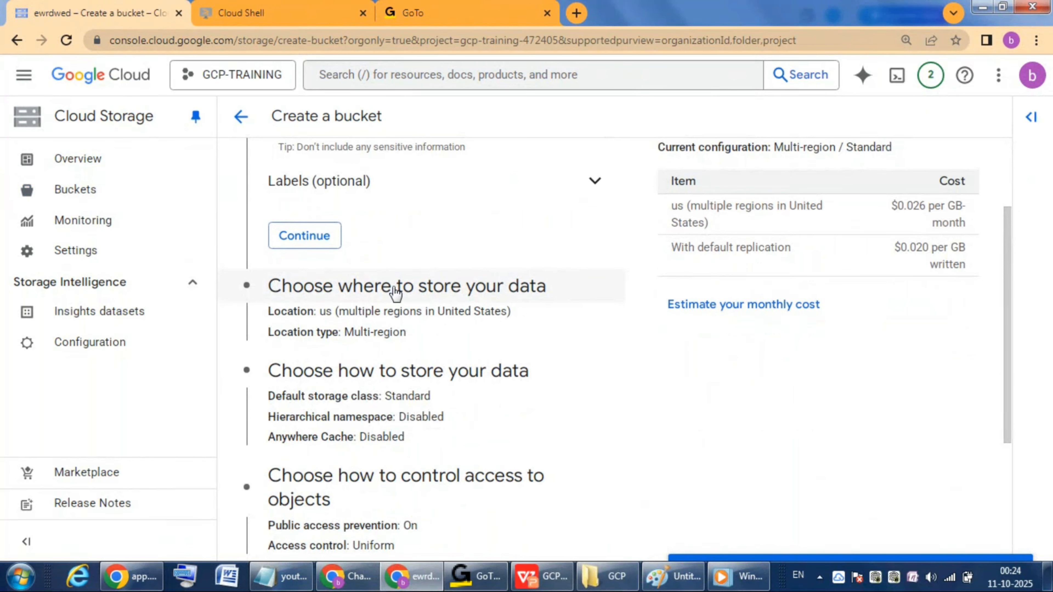
{"action": "left_click", "coordinate": [451, 296]}
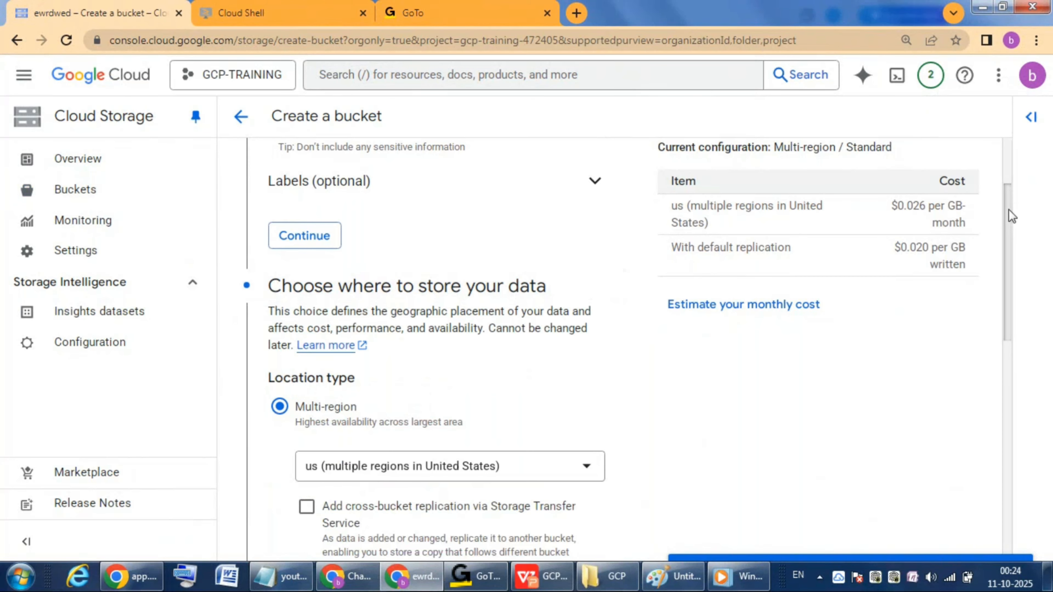
{"action": "left_click_drag", "start_coordinate": [1009, 210], "coordinate": [1009, 271]}
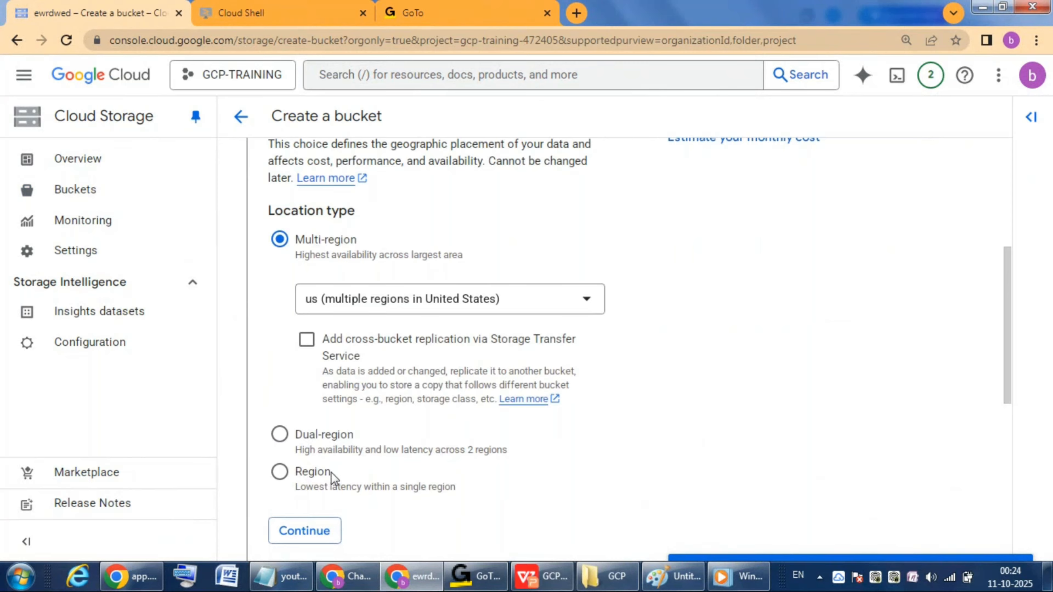
{"action": "left_click", "coordinate": [278, 476]}
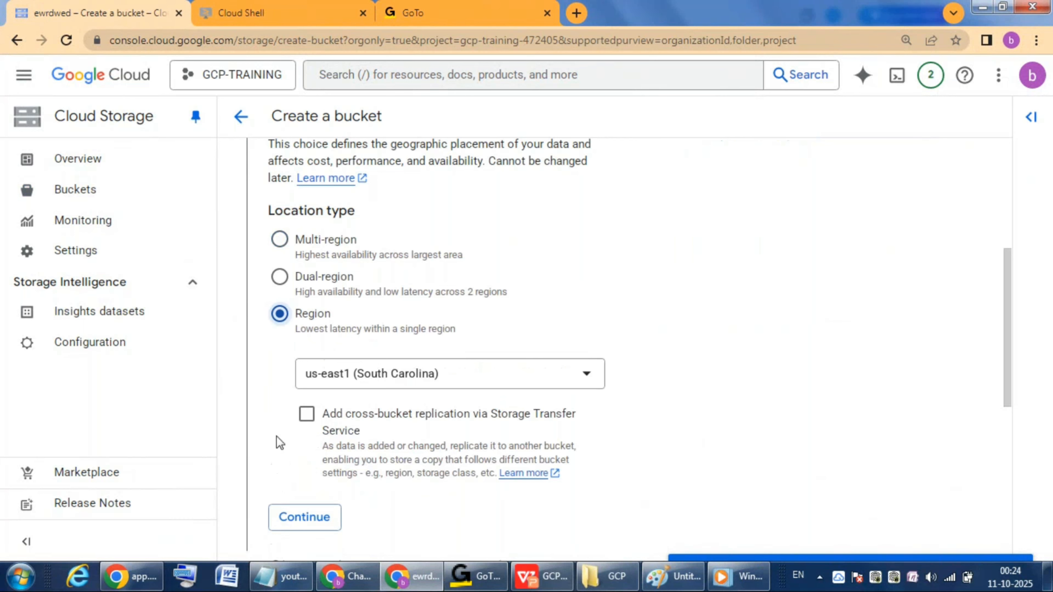
{"action": "left_click", "coordinate": [588, 377]}
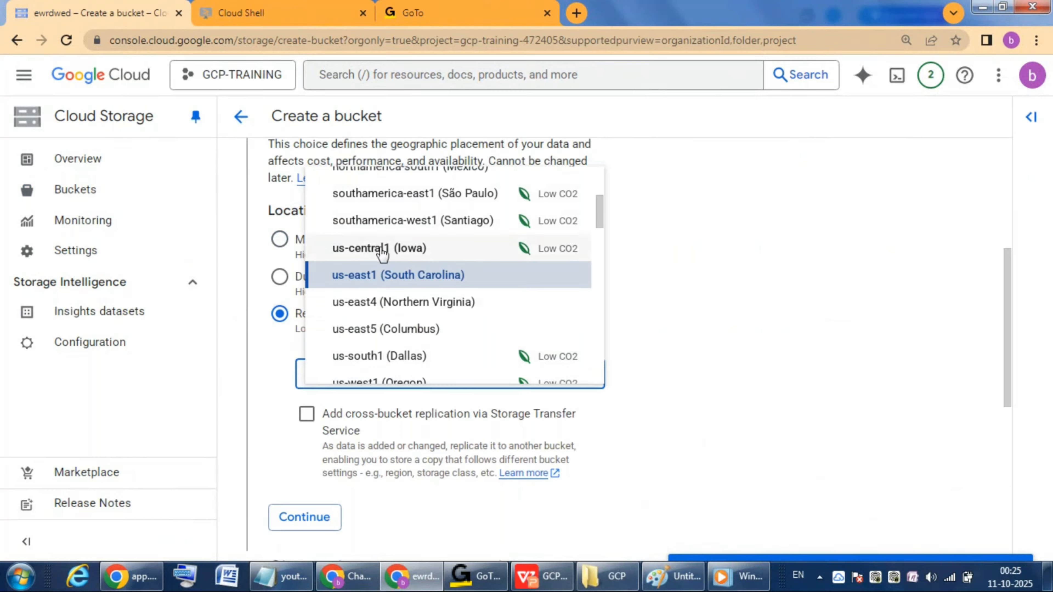
{"action": "left_click", "coordinate": [396, 254]}
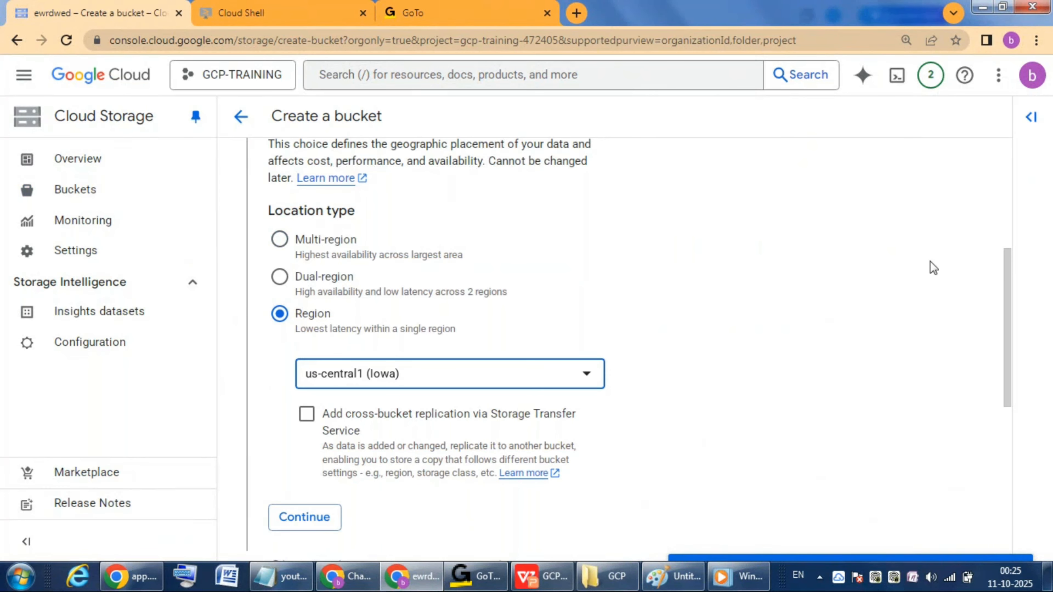
Step: Compare the access-frequency descriptions of the storage classes and set the bucket's default class to Nearline
{"action": "left_click_drag", "start_coordinate": [1007, 270], "coordinate": [1003, 376]}
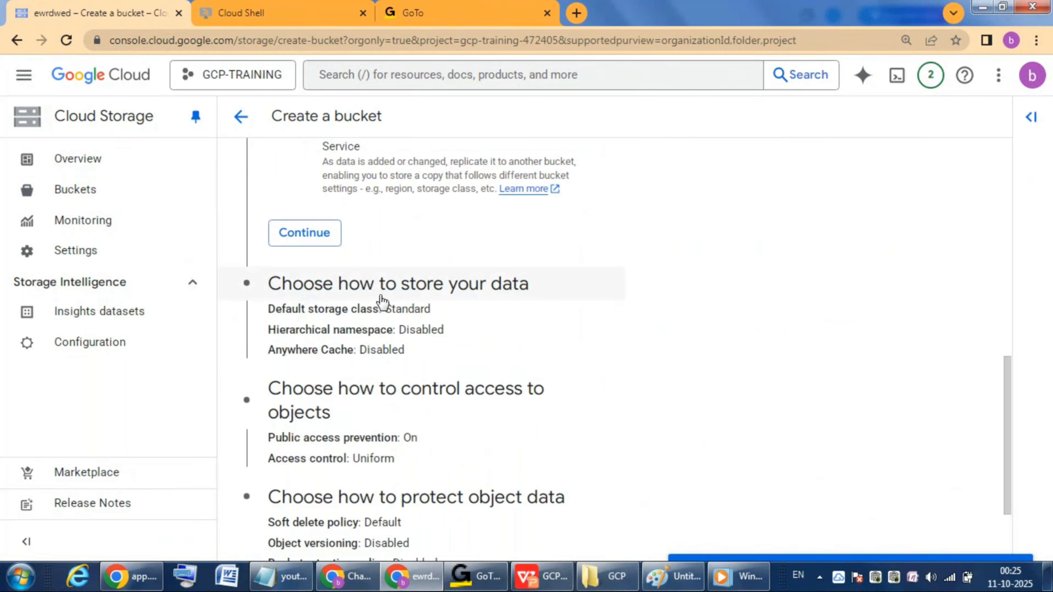
{"action": "left_click", "coordinate": [438, 286]}
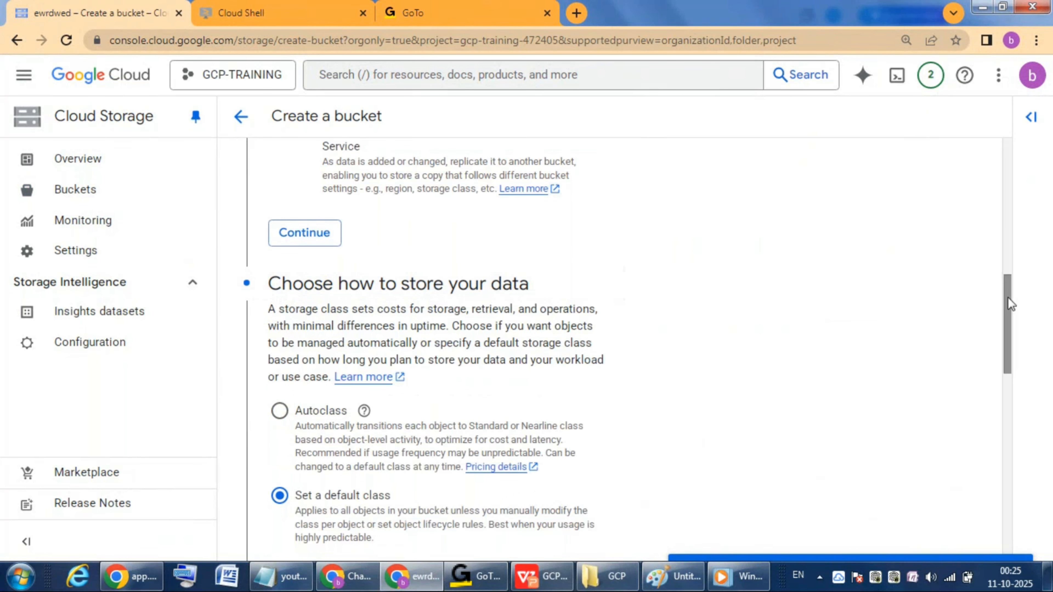
{"action": "left_click_drag", "start_coordinate": [1007, 291], "coordinate": [995, 343]}
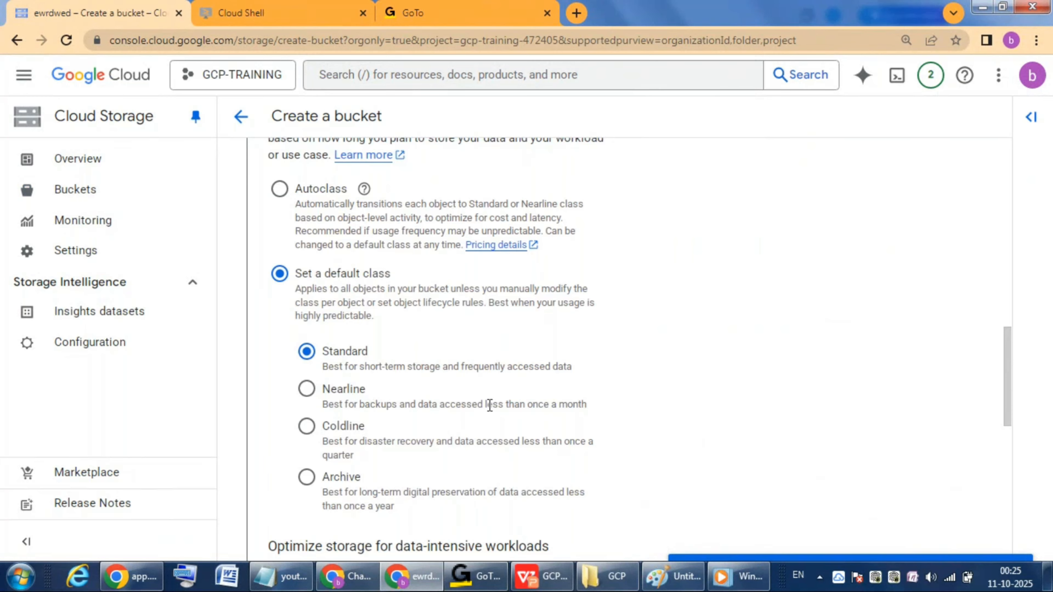
{"action": "left_click_drag", "start_coordinate": [489, 406], "coordinate": [591, 409]}
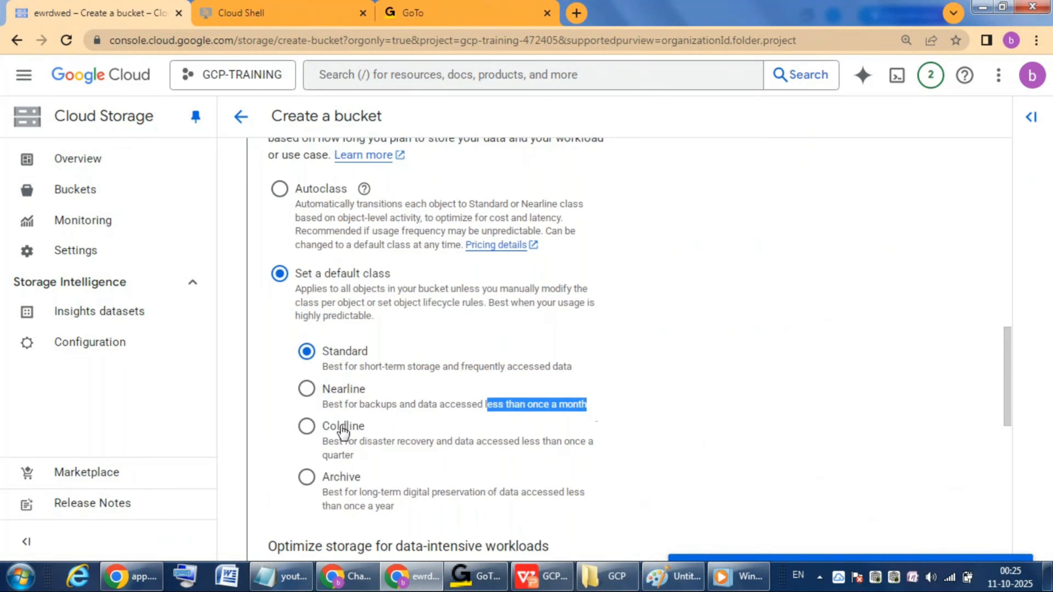
{"action": "left_click", "coordinate": [541, 438]}
{"action": "left_click_drag", "start_coordinate": [541, 440], "coordinate": [589, 460]}
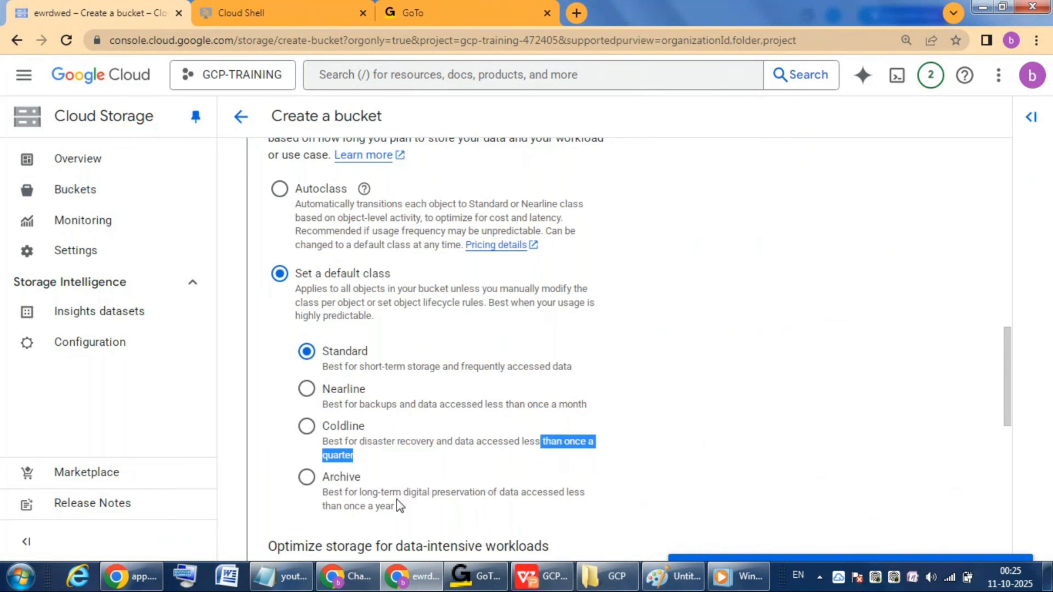
{"action": "left_click", "coordinate": [348, 509]}
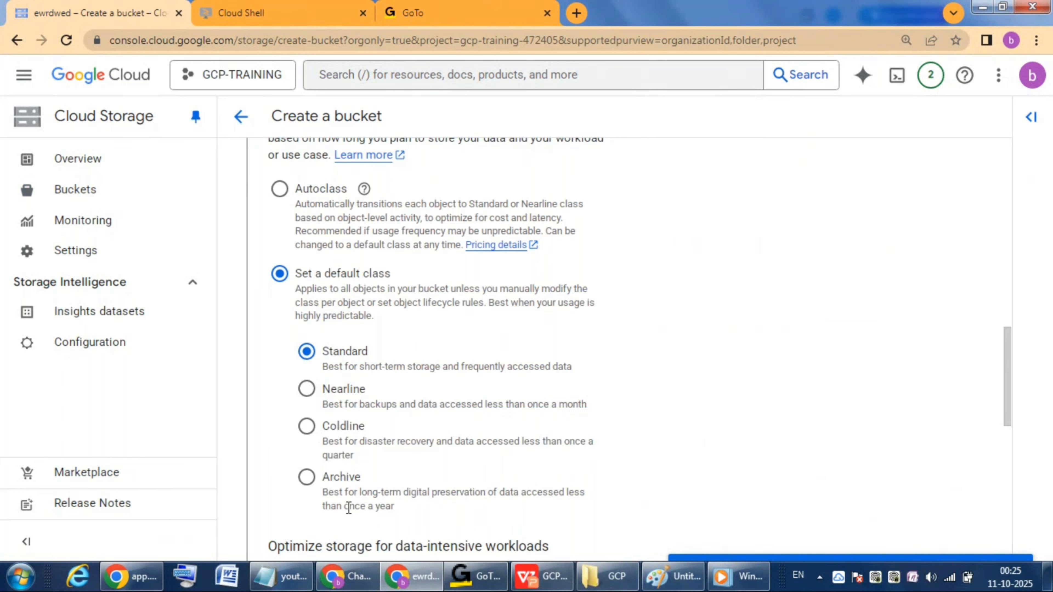
{"action": "left_click_drag", "start_coordinate": [348, 508], "coordinate": [398, 511]}
{"action": "left_click", "coordinate": [405, 324]}
{"action": "left_click", "coordinate": [307, 392]}
Step: Create the bucket with the remaining settings left at their defaults and dismiss the notification
{"action": "left_click_drag", "start_coordinate": [1006, 338], "coordinate": [1016, 513]}
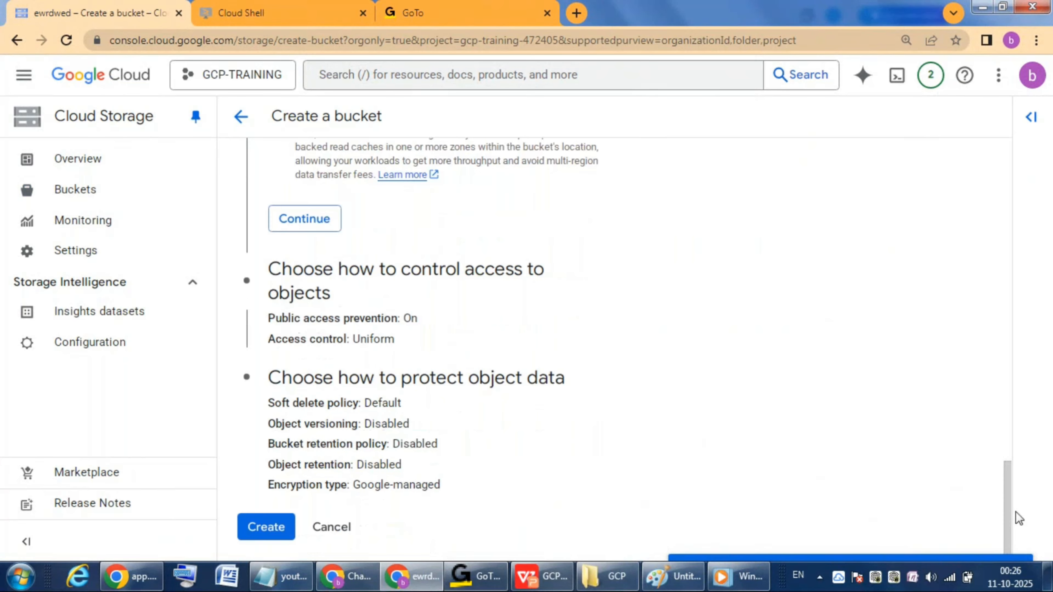
{"action": "left_click", "coordinate": [274, 526]}
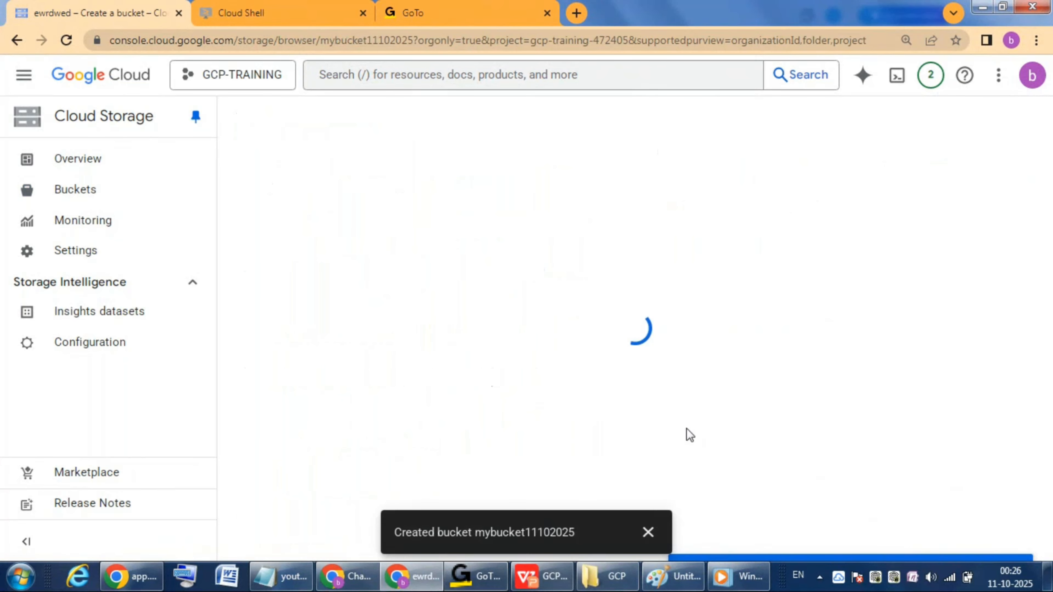
{"action": "left_click", "coordinate": [649, 533]}
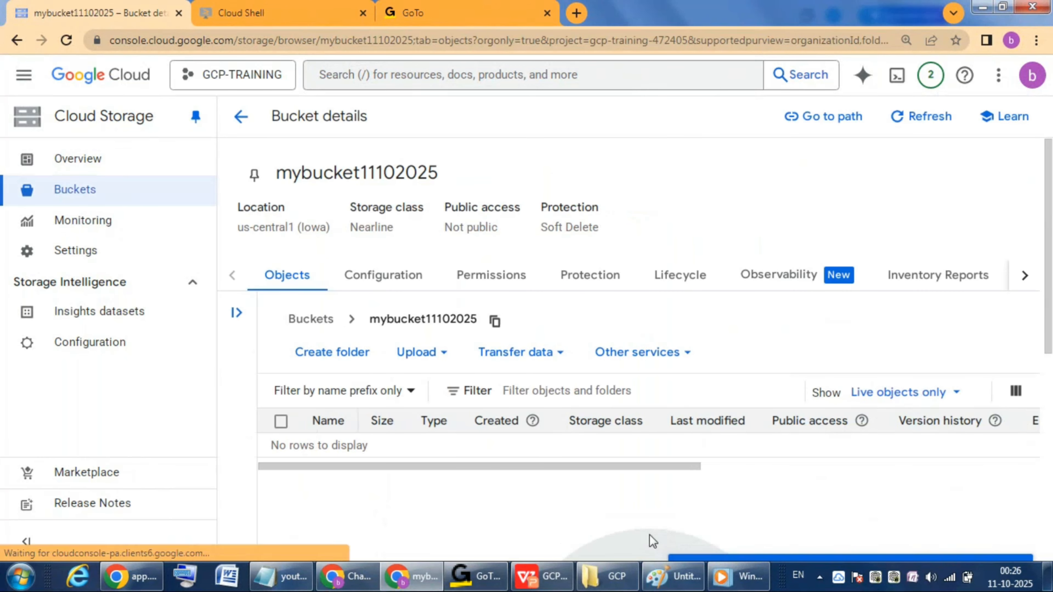
Step: Check the name and storage class in the new bucket's details
{"action": "double_click", "coordinate": [297, 174]}
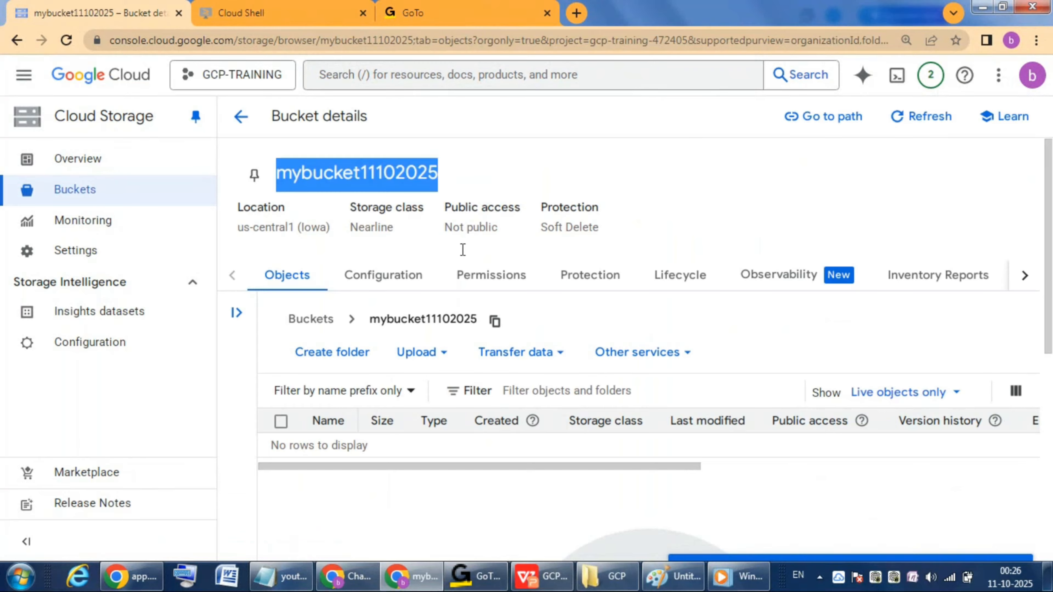
{"action": "double_click", "coordinate": [378, 210]}
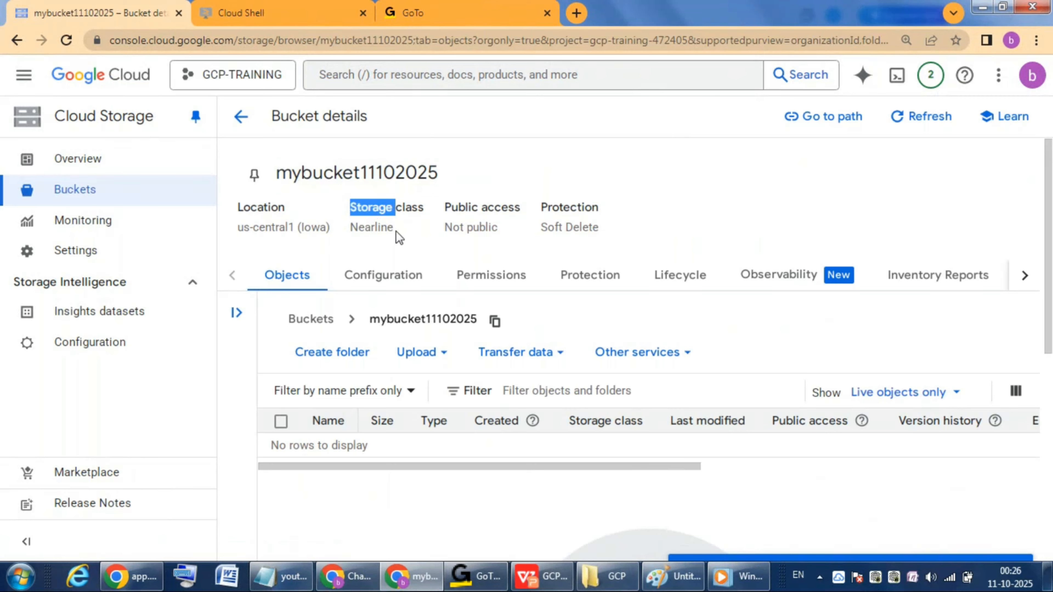
{"action": "left_click_drag", "start_coordinate": [393, 232], "coordinate": [352, 234]}
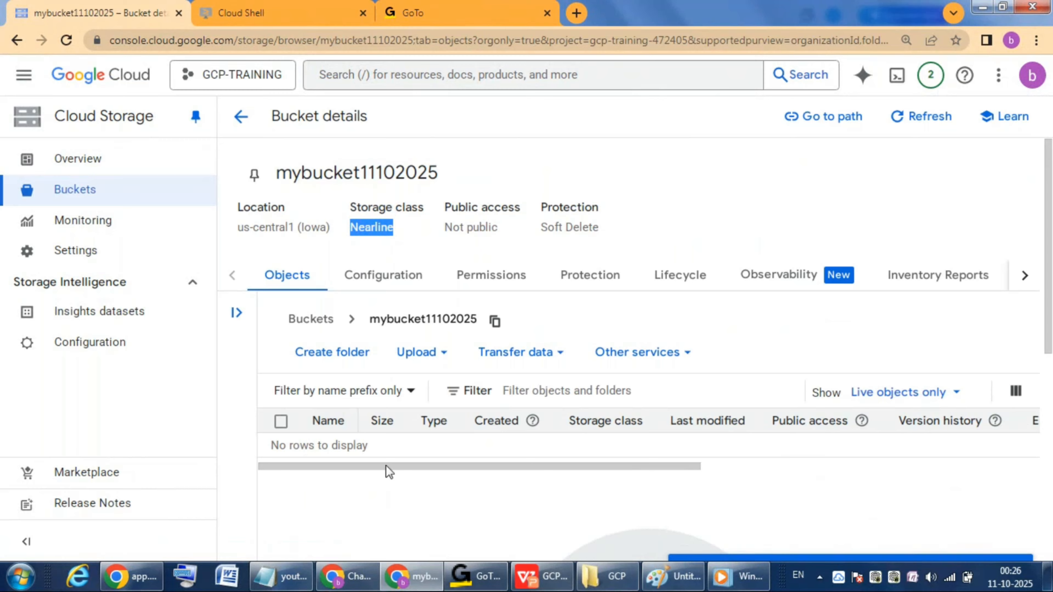
Step: Upload the image file 11.jpg from the Downloads folder into the bucket and dismiss the upload notifications
{"action": "left_click", "coordinate": [447, 354]}
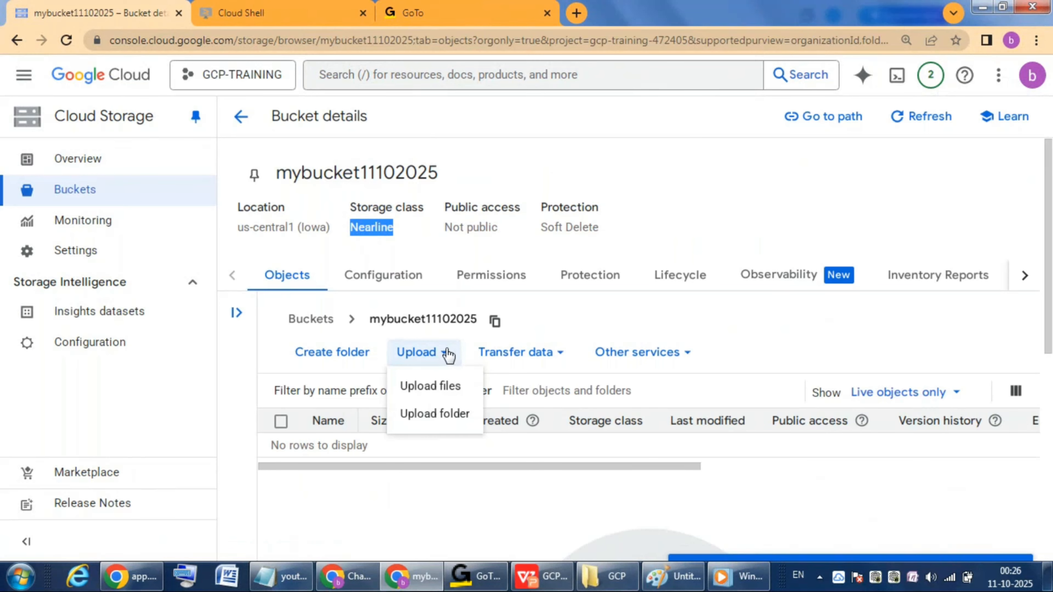
{"action": "left_click", "coordinate": [442, 386]}
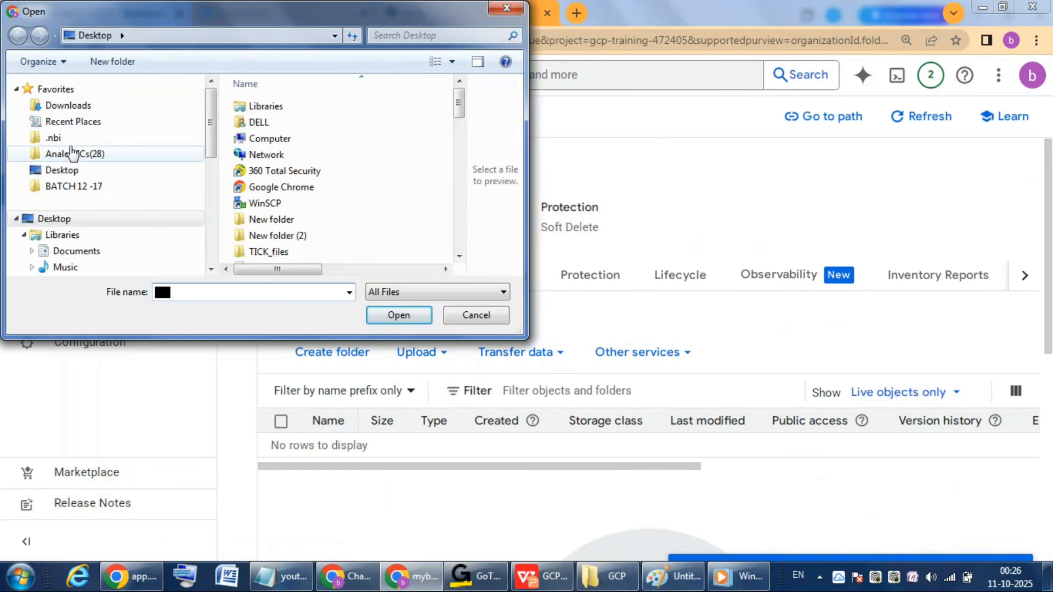
{"action": "left_click", "coordinate": [85, 122]}
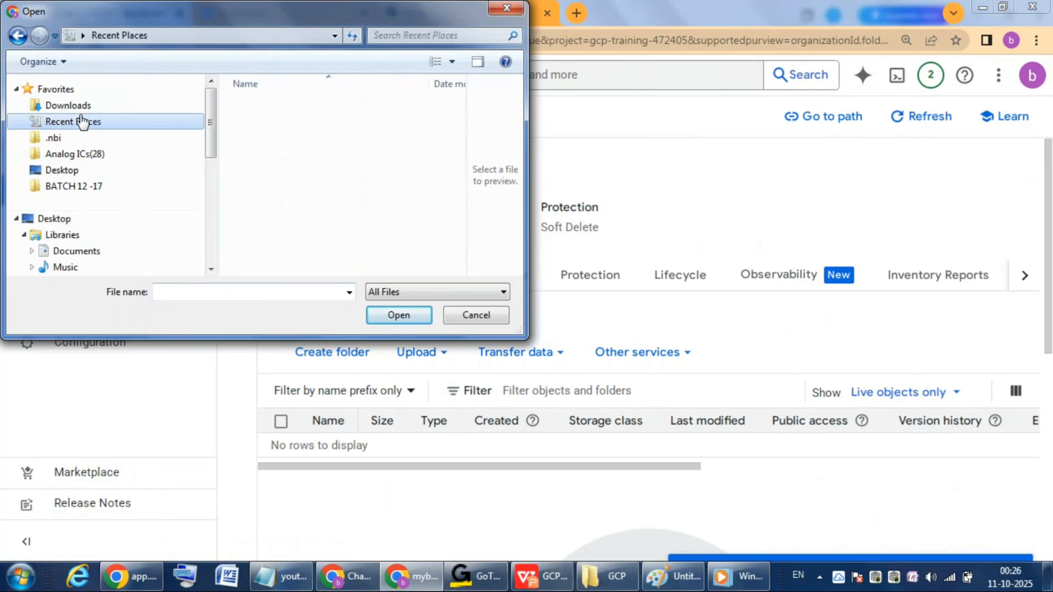
{"action": "left_click", "coordinate": [83, 106]}
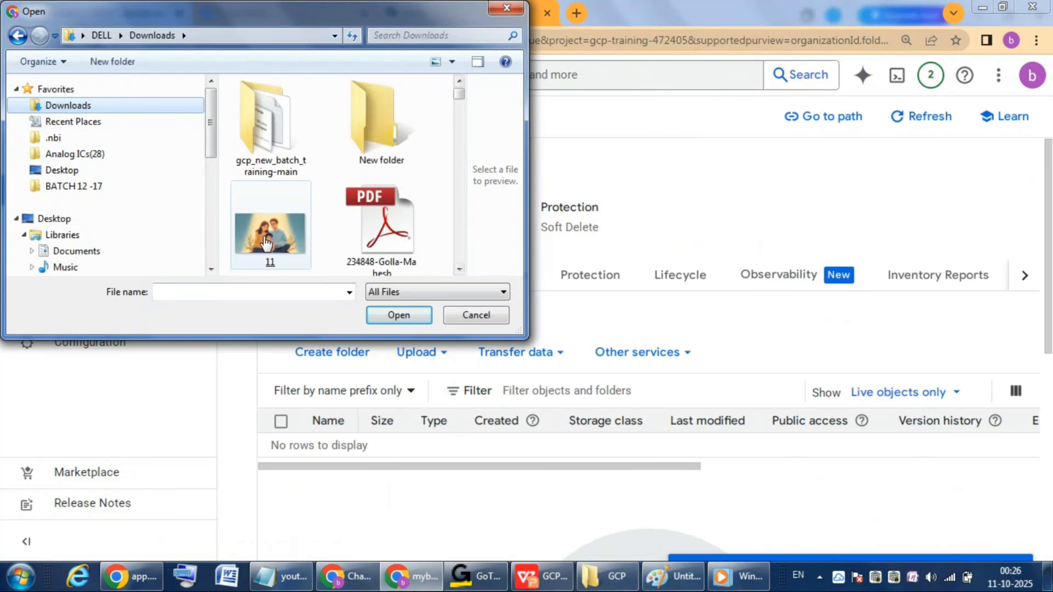
{"action": "double_click", "coordinate": [266, 243]}
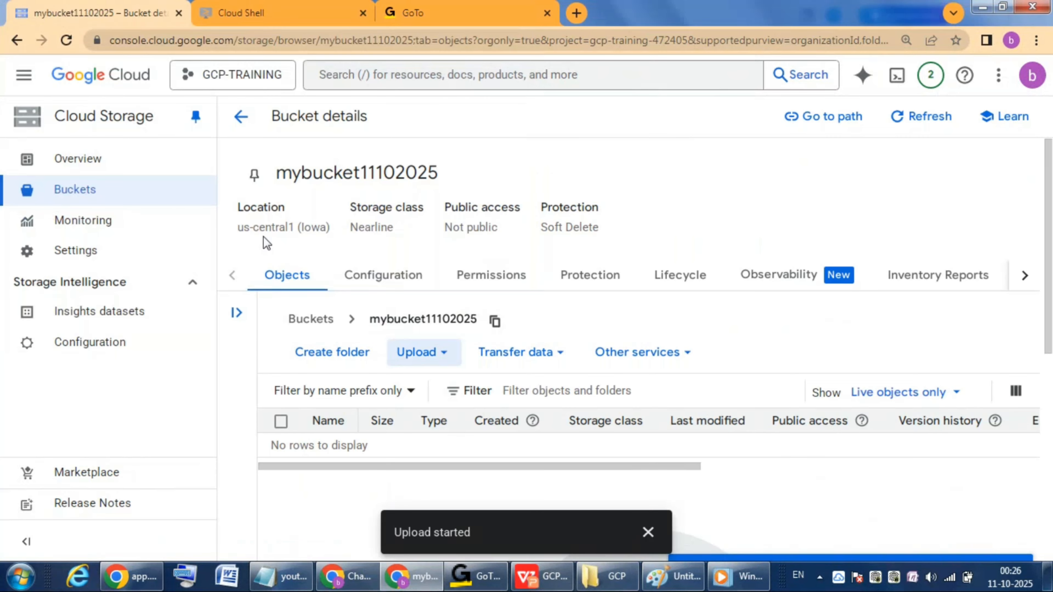
{"action": "left_click", "coordinate": [648, 533]}
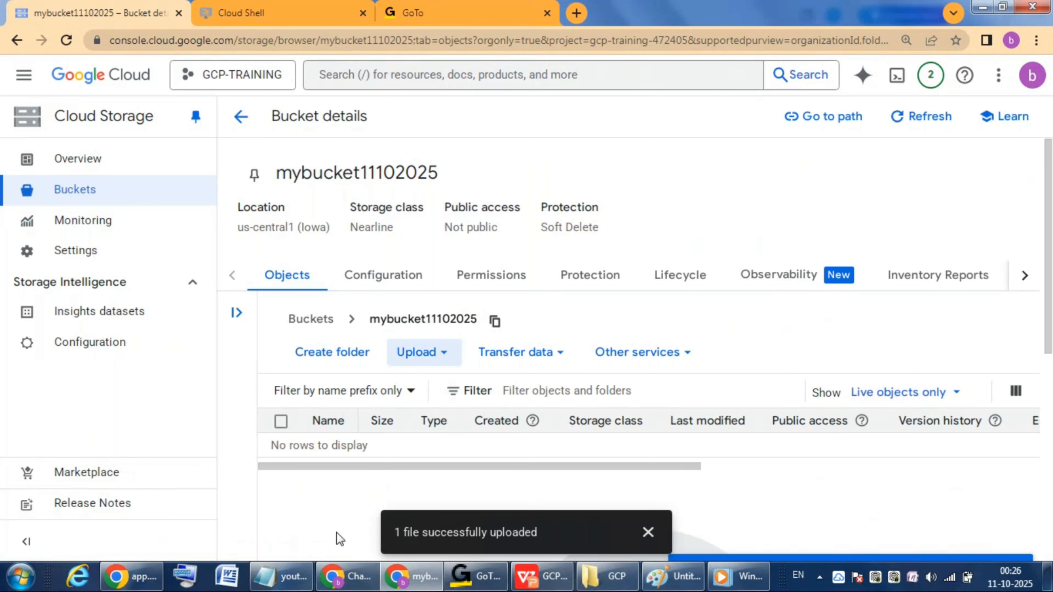
{"action": "left_click", "coordinate": [648, 533]}
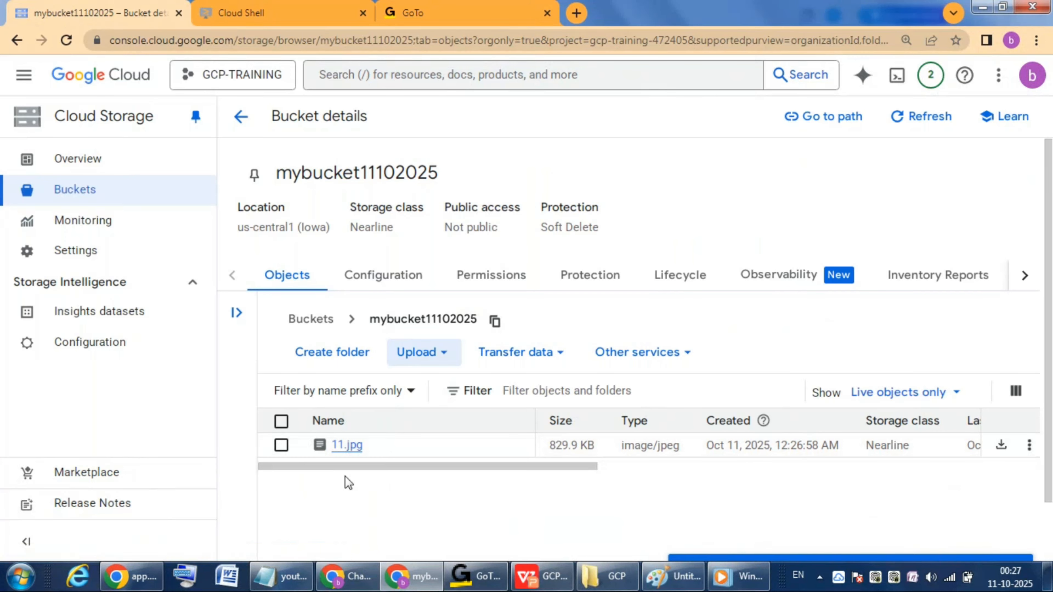
Step: Review the default storage class in the bucket's configuration details and return to the bucket list
{"action": "left_click", "coordinate": [401, 285]}
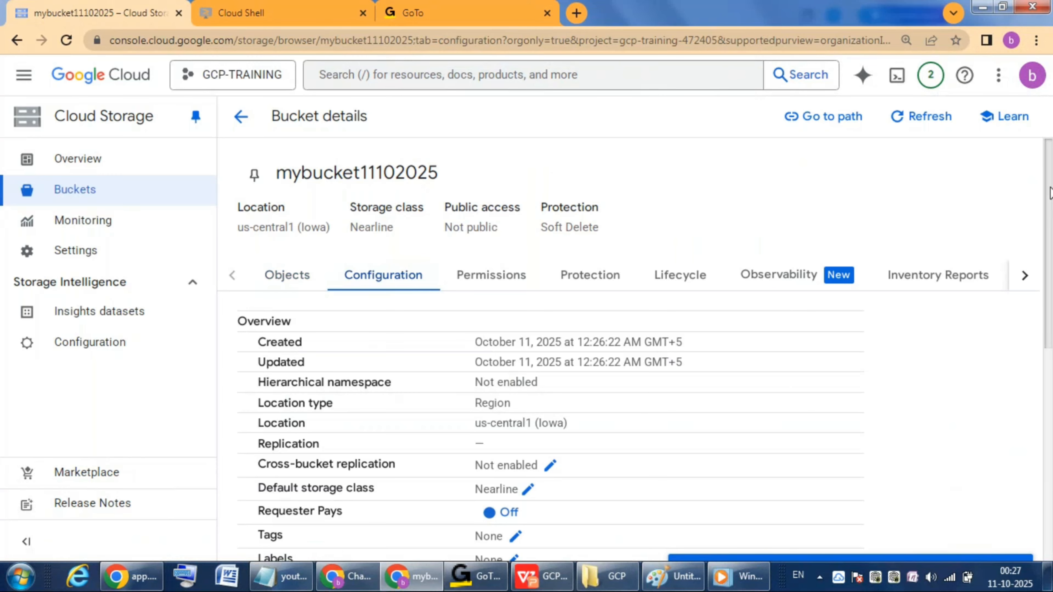
{"action": "left_click_drag", "start_coordinate": [1049, 192], "coordinate": [1046, 288]}
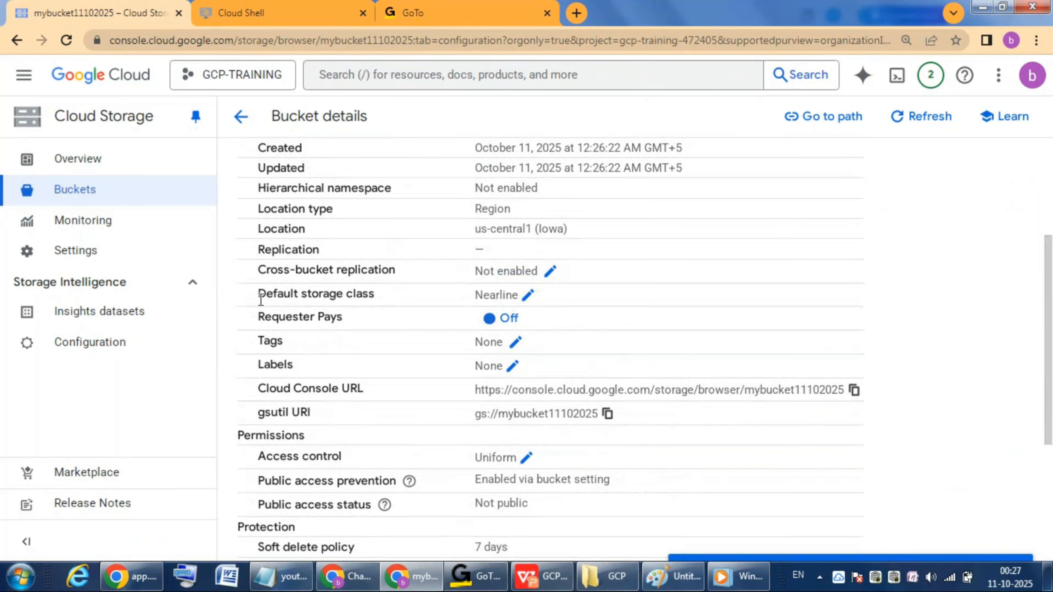
{"action": "left_click_drag", "start_coordinate": [260, 299], "coordinate": [372, 305]}
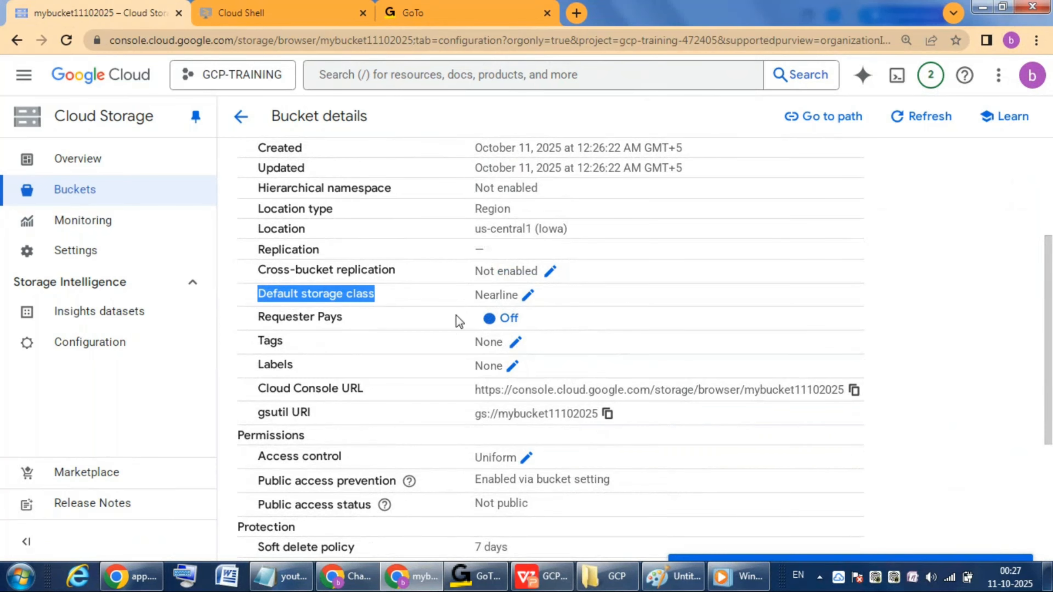
{"action": "left_click_drag", "start_coordinate": [470, 298], "coordinate": [517, 298]}
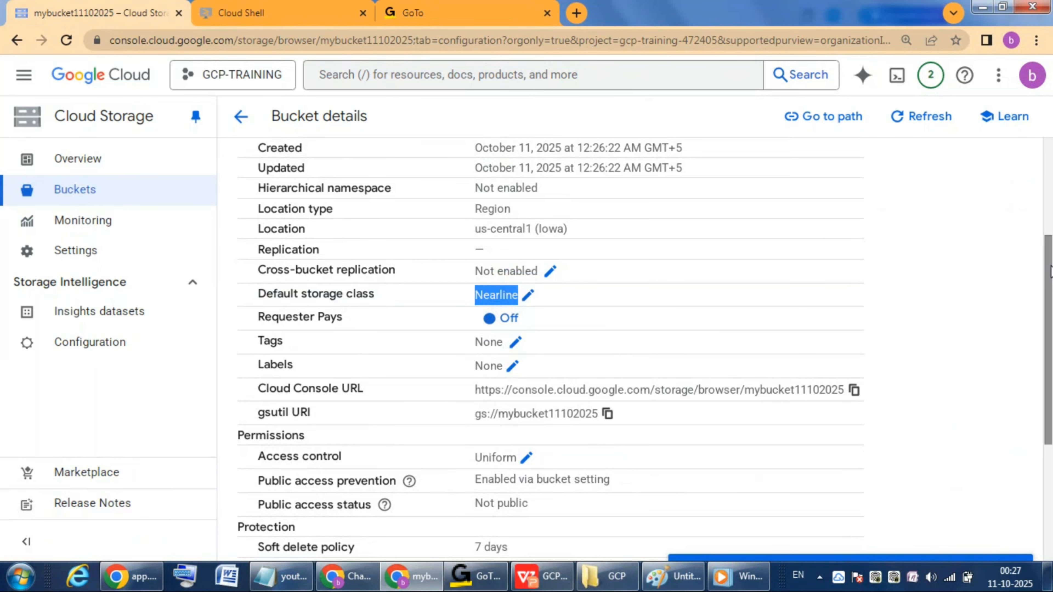
{"action": "scroll", "coordinate": [1051, 272], "scroll_direction": "up", "scroll_amount": 5}
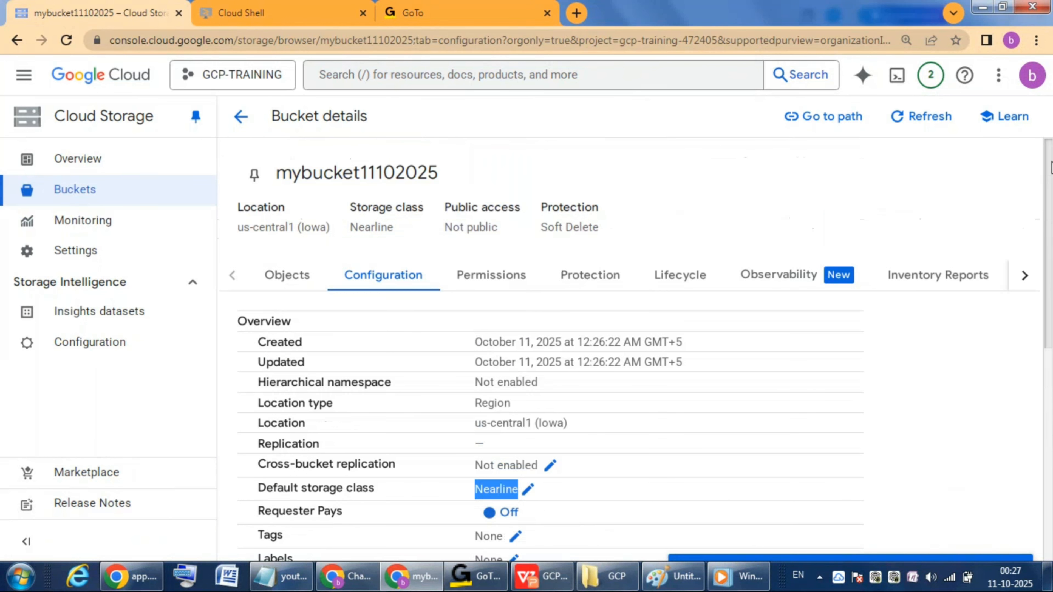
{"action": "left_click", "coordinate": [244, 121]}
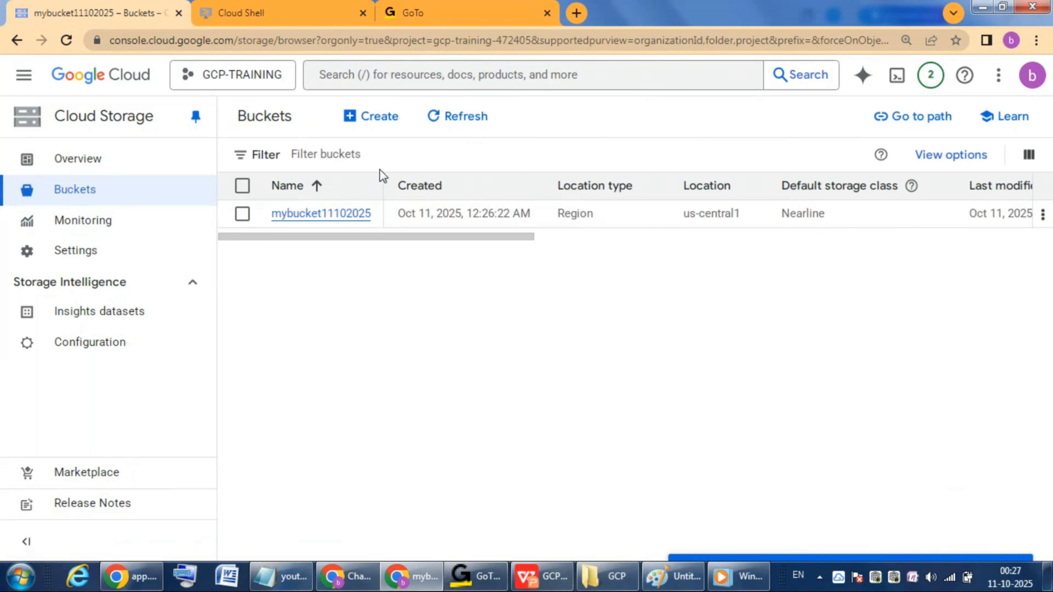
Step: Start creating another bucket and name it mybucket-autoclass
{"action": "left_click", "coordinate": [374, 118]}
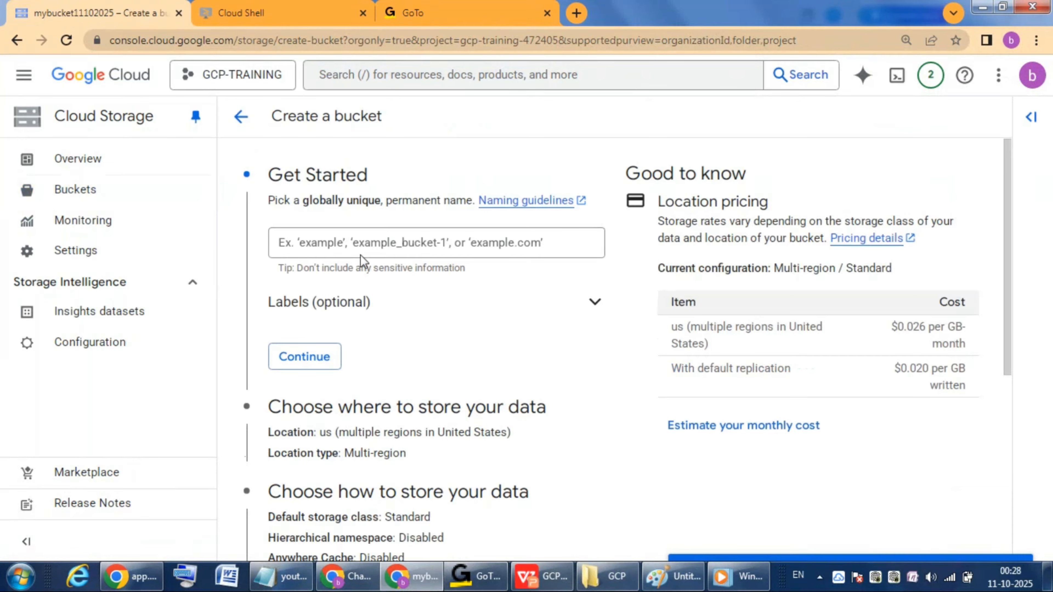
{"action": "left_click", "coordinate": [343, 244]}
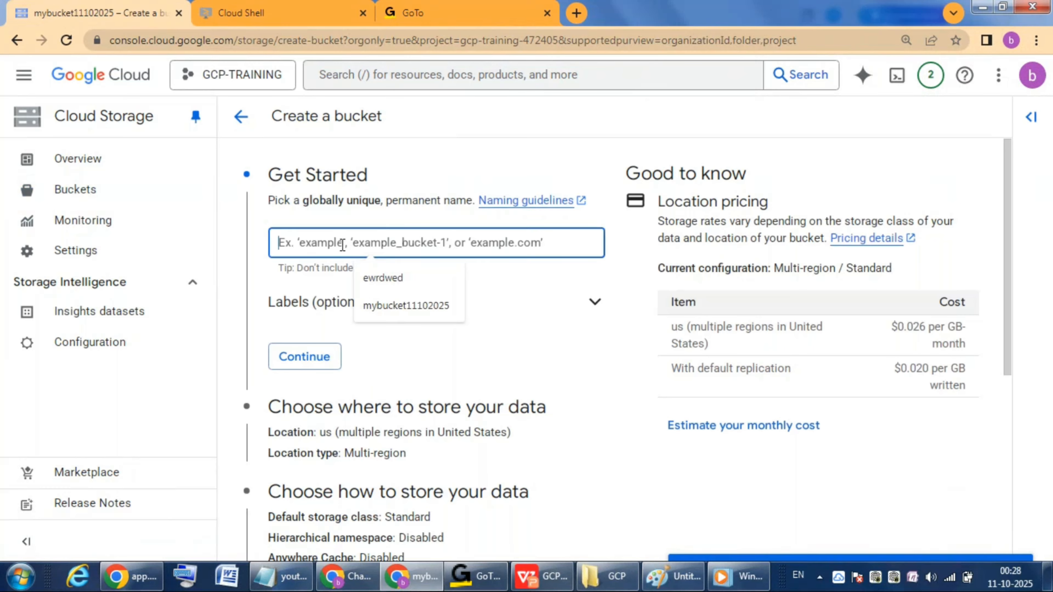
{"action": "type", "text": "mybucket-"}
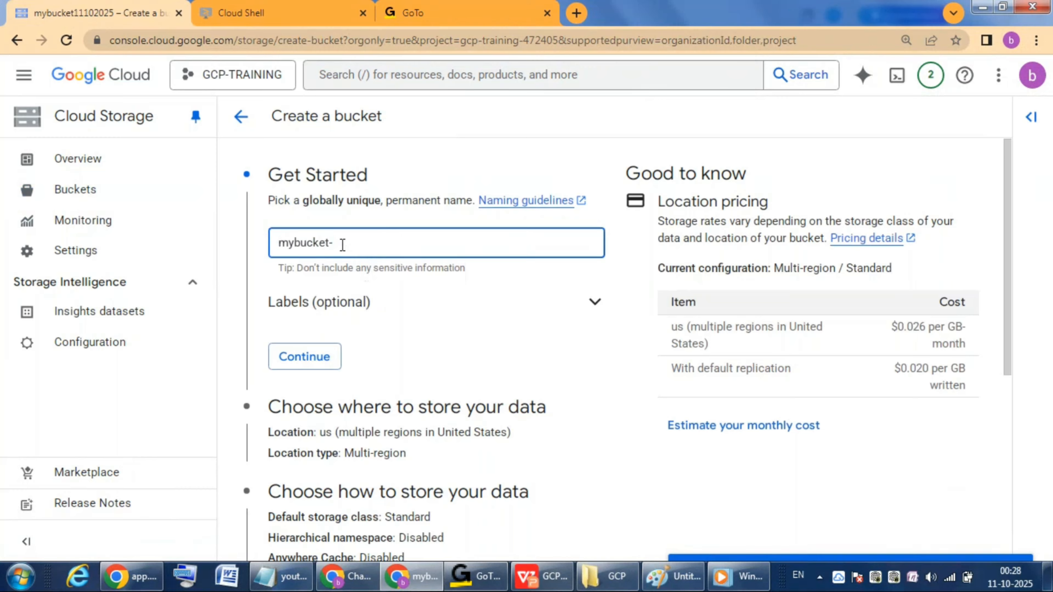
{"action": "type", "text": "autoclass"}
{"action": "left_click", "coordinate": [509, 341]}
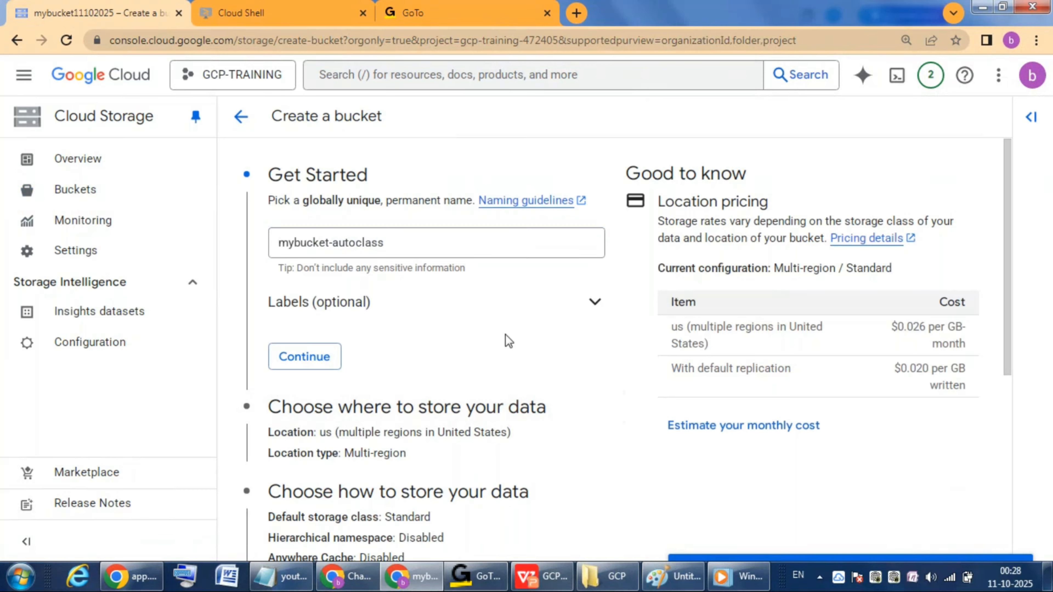
Step: Choose Autoclass as the new bucket's storage class option and read which classes it transitions objects between
{"action": "left_click_drag", "start_coordinate": [1009, 177], "coordinate": [1005, 314]}
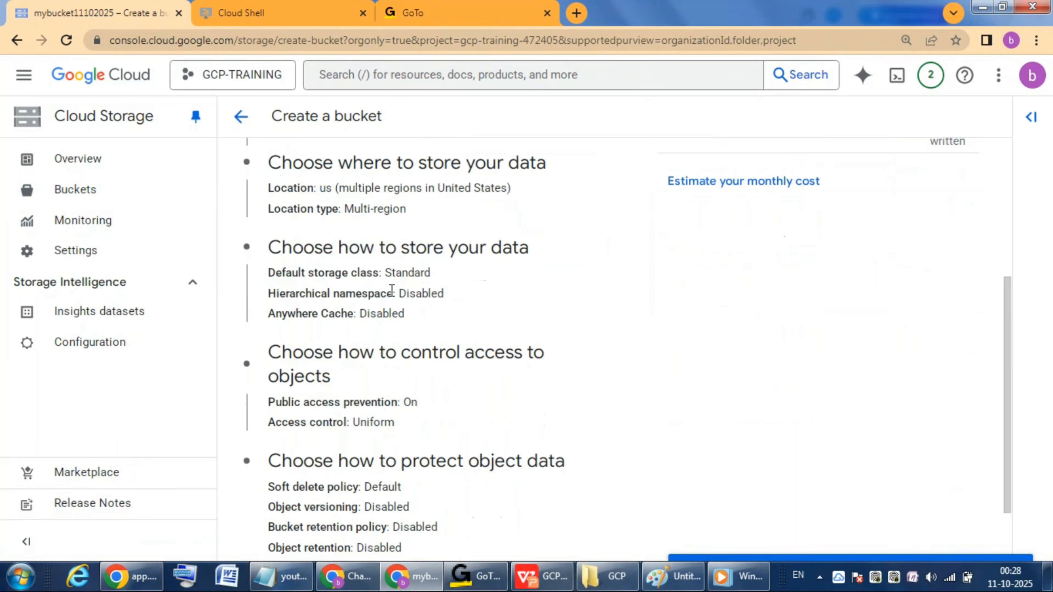
{"action": "left_click", "coordinate": [449, 251]}
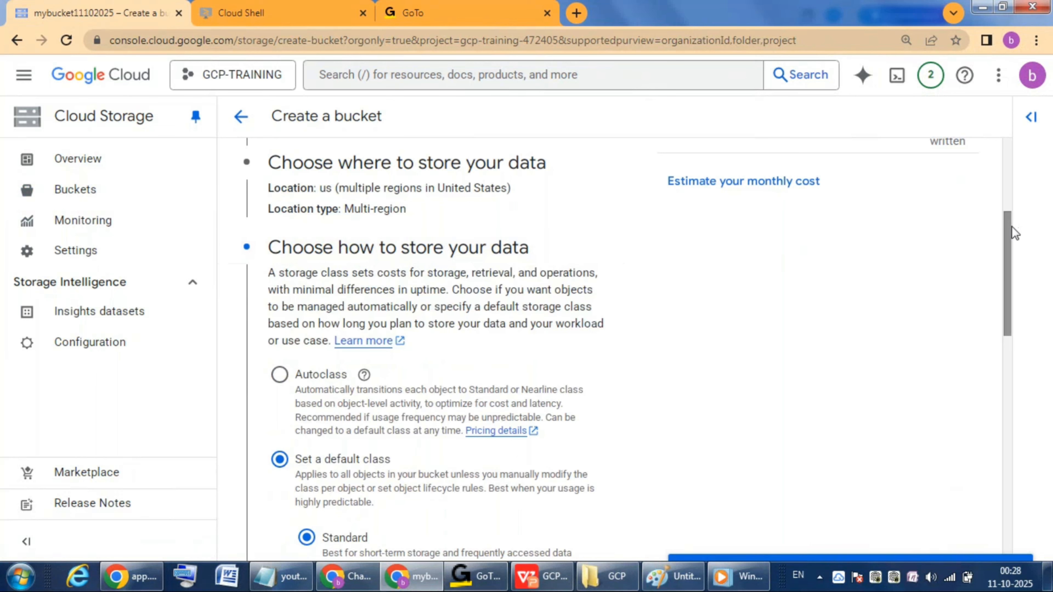
{"action": "left_click_drag", "start_coordinate": [1011, 236], "coordinate": [1012, 270]}
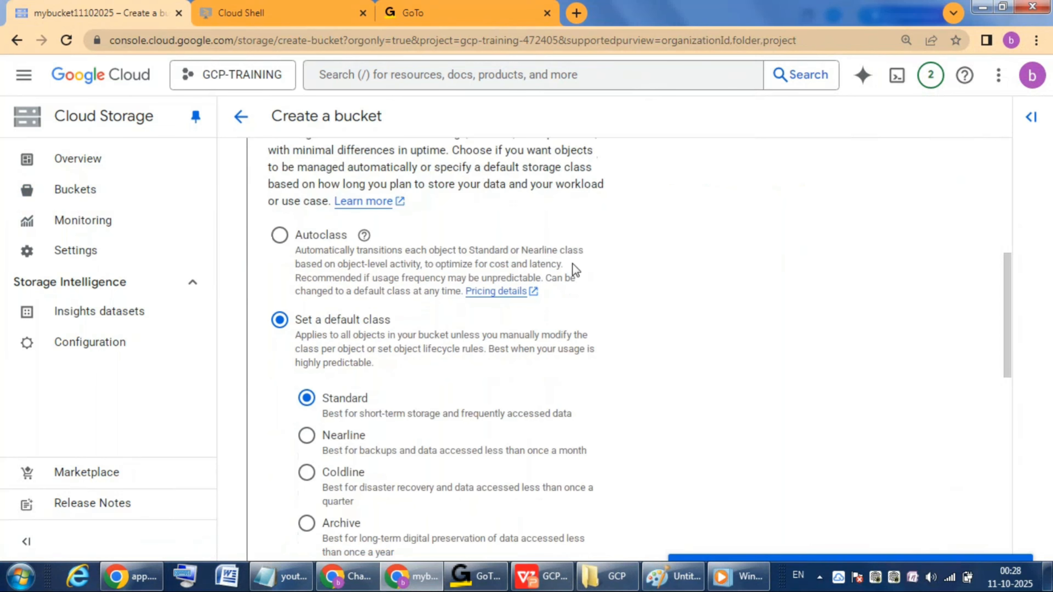
{"action": "left_click", "coordinate": [280, 237]}
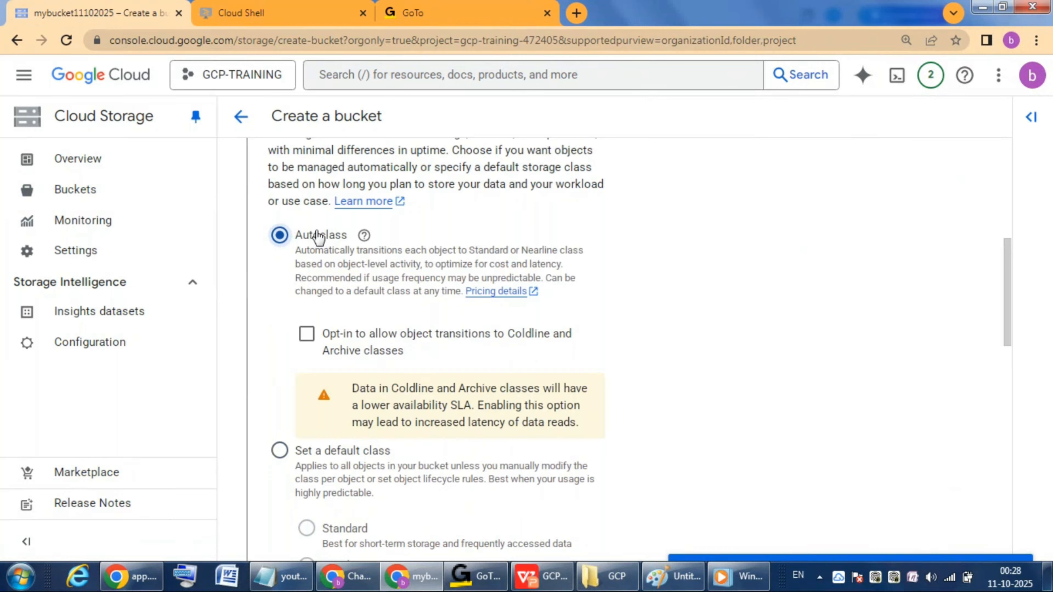
{"action": "double_click", "coordinate": [490, 251]}
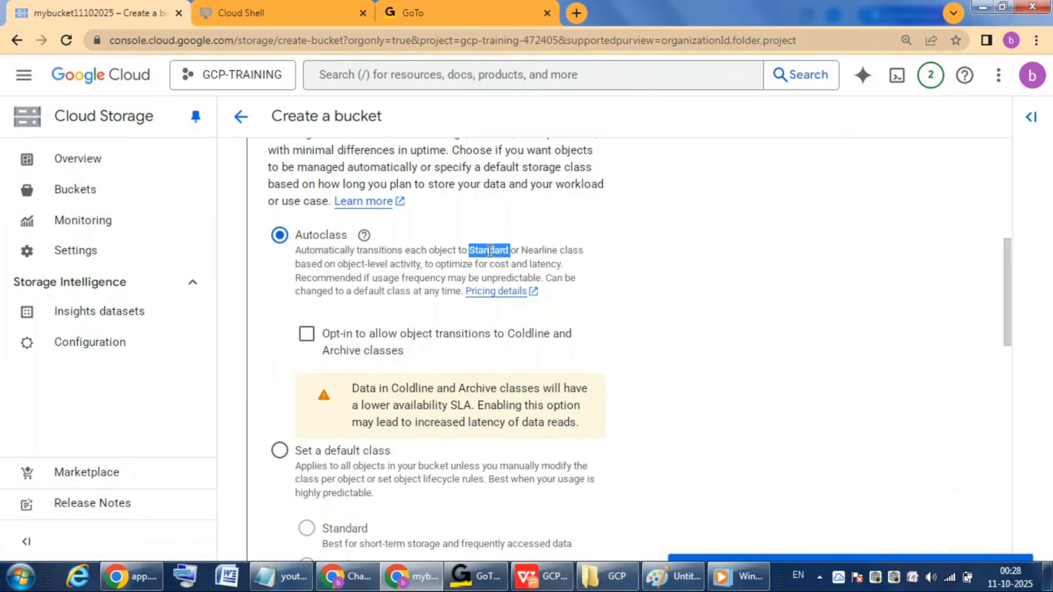
{"action": "double_click", "coordinate": [550, 250]}
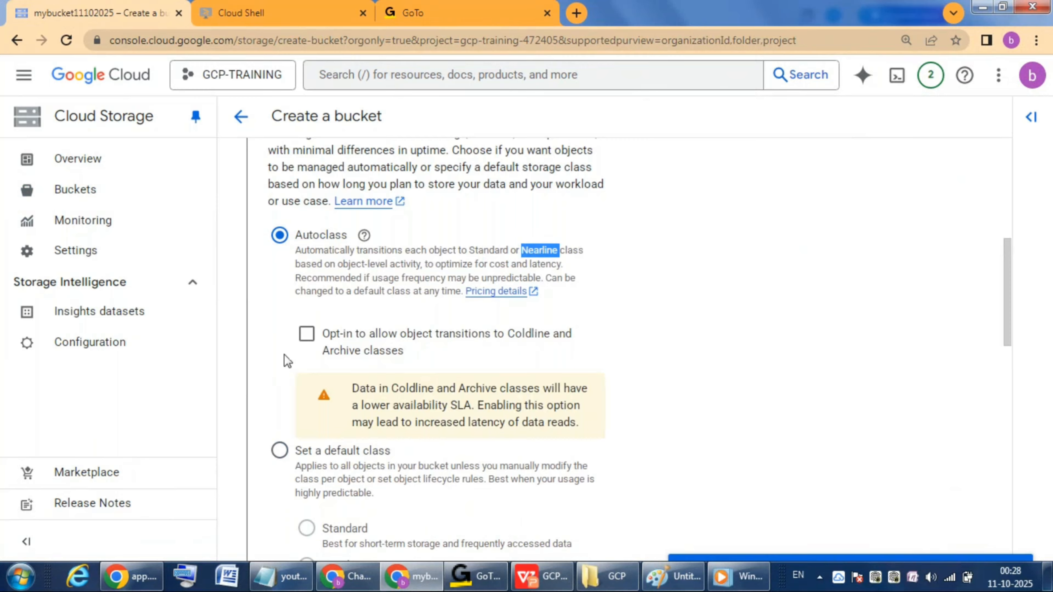
Step: Turn on the opt-in for object transitions to Coldline and Archive classes, read its wording, and turn it off again
{"action": "left_click", "coordinate": [307, 337]}
{"action": "double_click", "coordinate": [521, 339]}
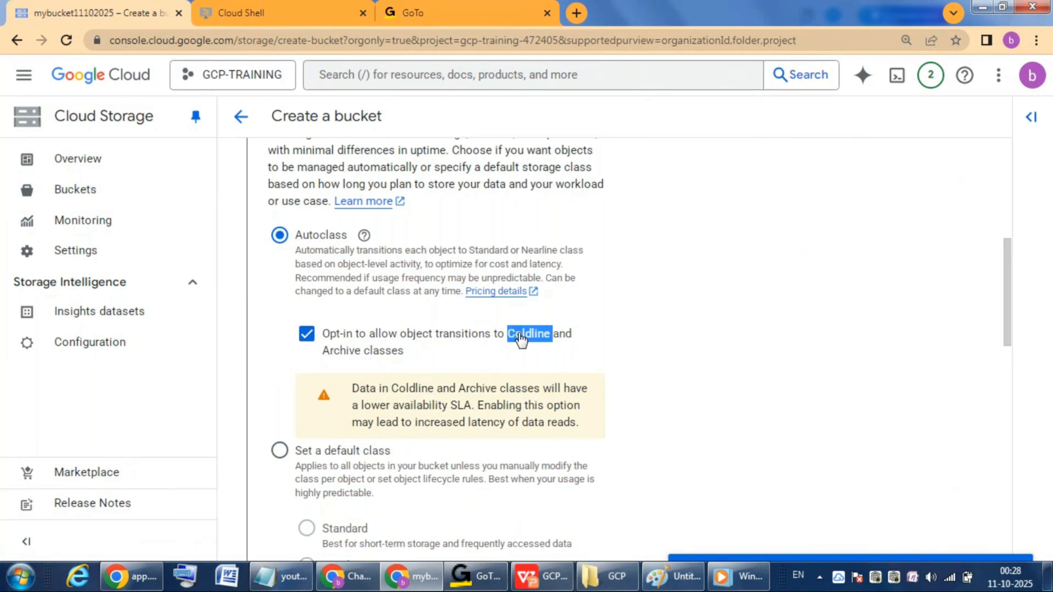
{"action": "double_click", "coordinate": [348, 360]}
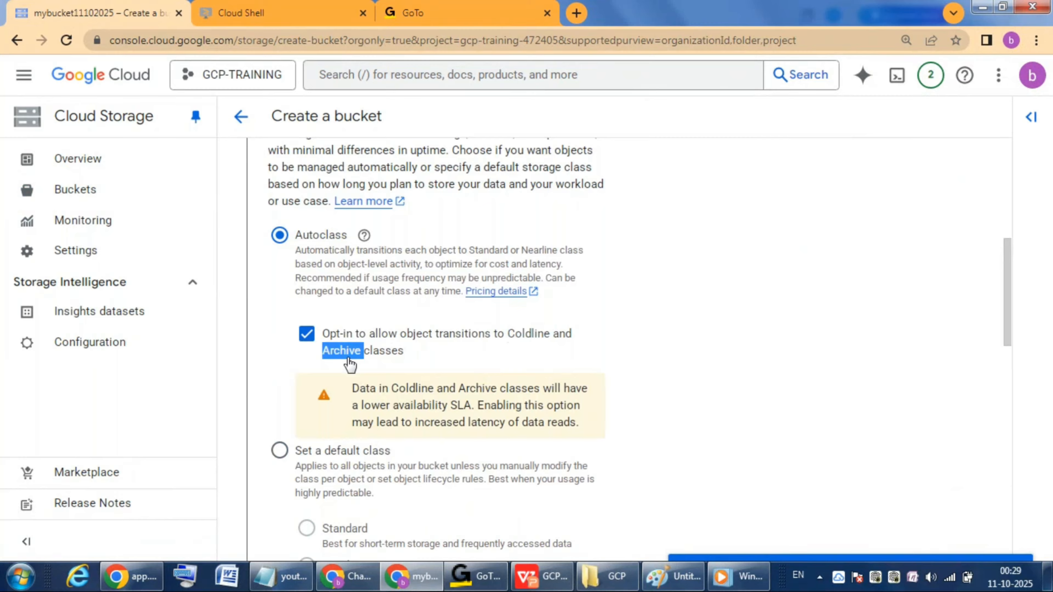
{"action": "left_click", "coordinate": [306, 338]}
Step: Create the Autoclass bucket with the remaining settings left at their defaults and dismiss the creation notification
{"action": "double_click", "coordinate": [318, 235]}
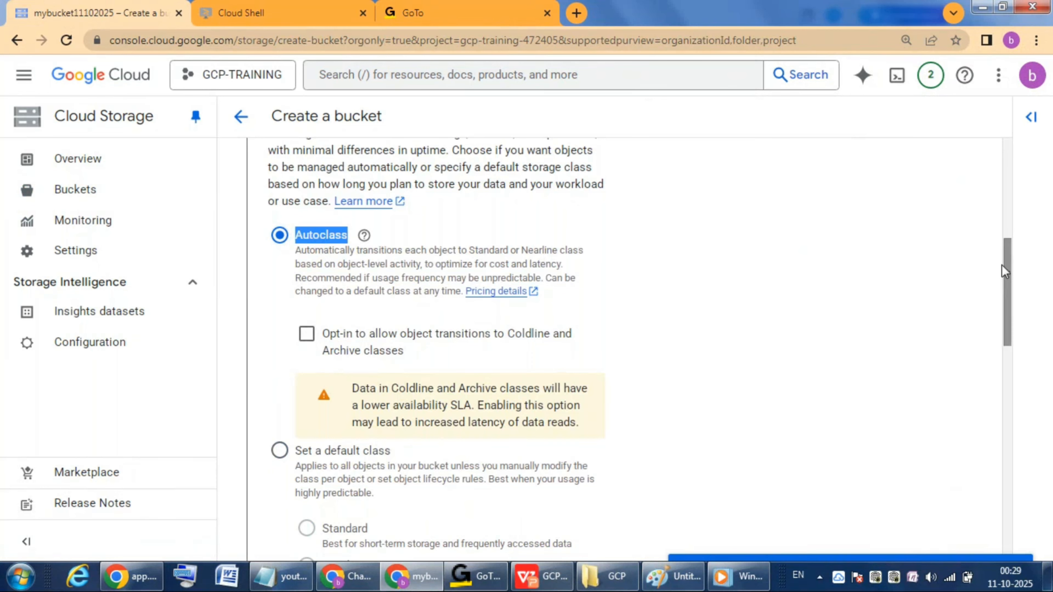
{"action": "left_click_drag", "start_coordinate": [1006, 270], "coordinate": [1006, 485]}
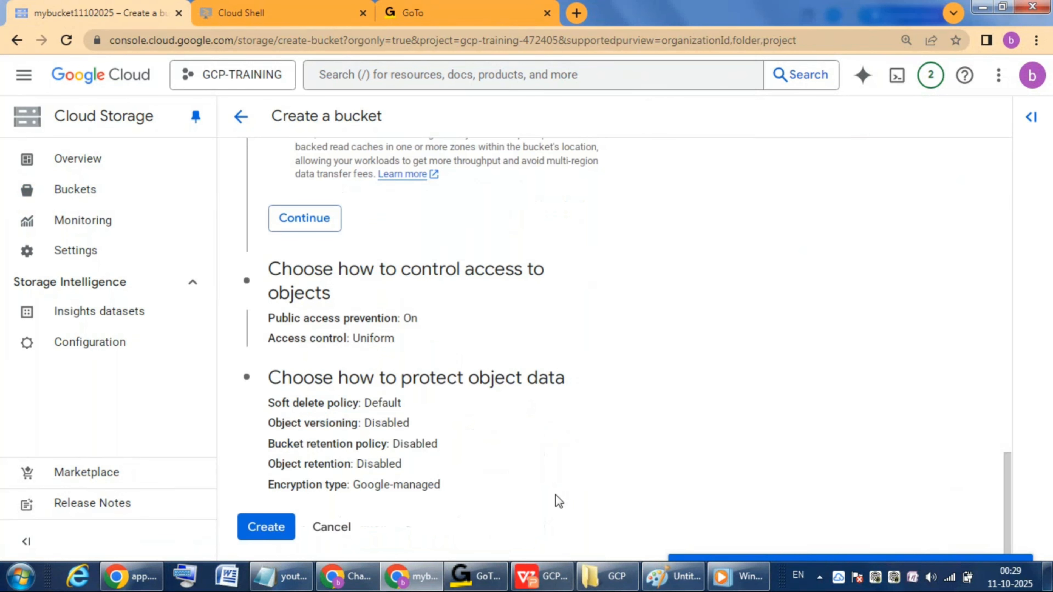
{"action": "left_click", "coordinate": [275, 538]}
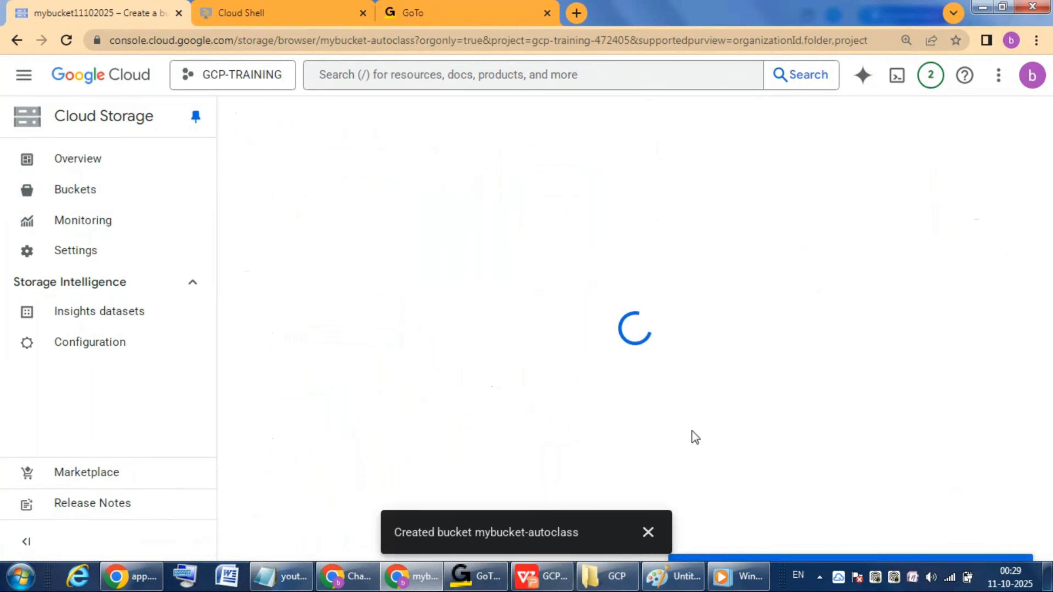
{"action": "left_click", "coordinate": [648, 534]}
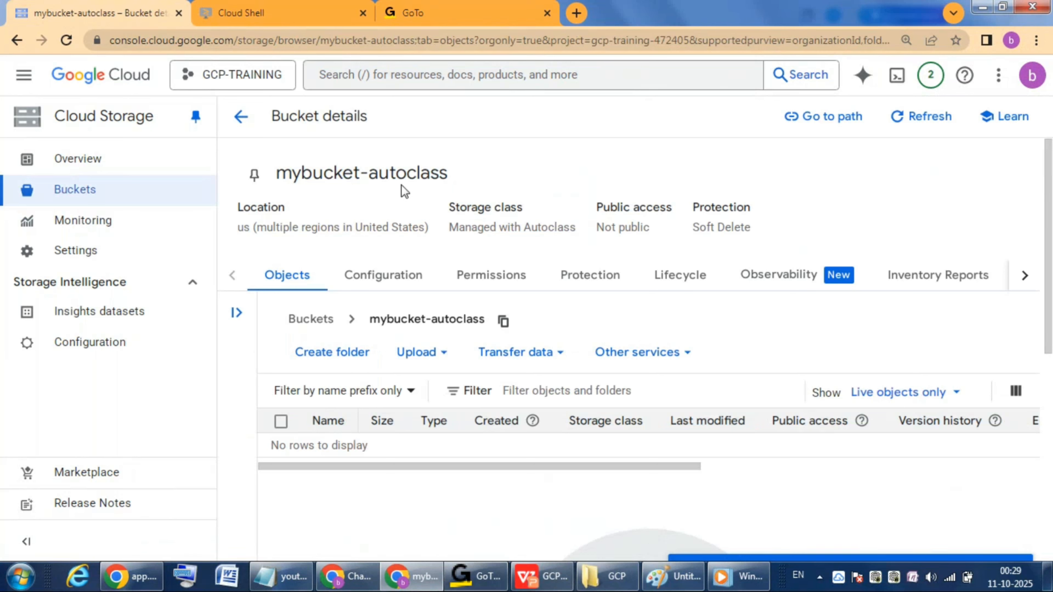
Step: Upload the image file 11.jpg into mybucket-autoclass and dismiss the upload notifications
{"action": "double_click", "coordinate": [411, 174]}
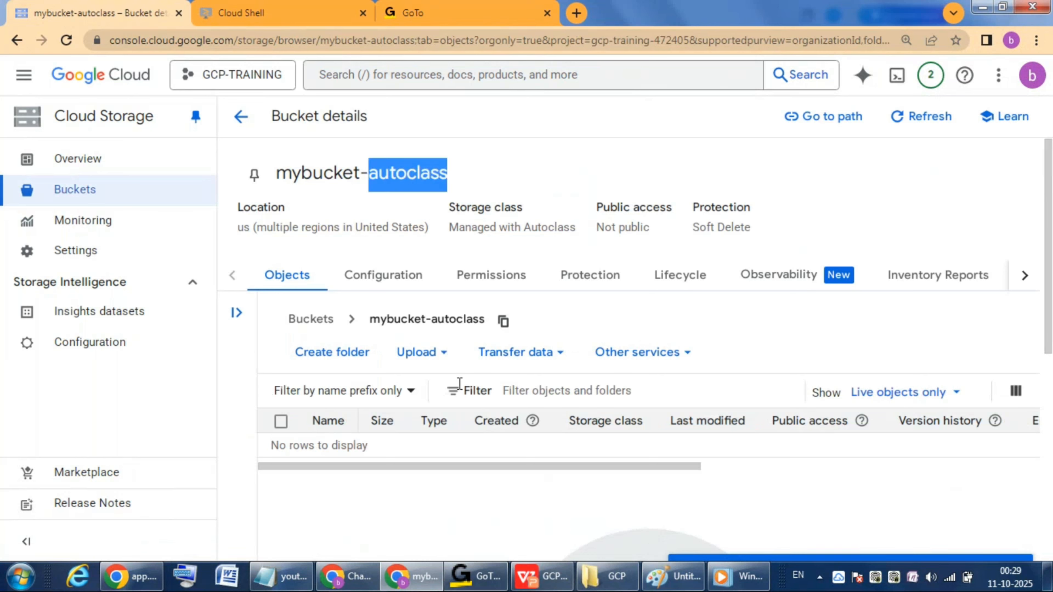
{"action": "left_click", "coordinate": [447, 358]}
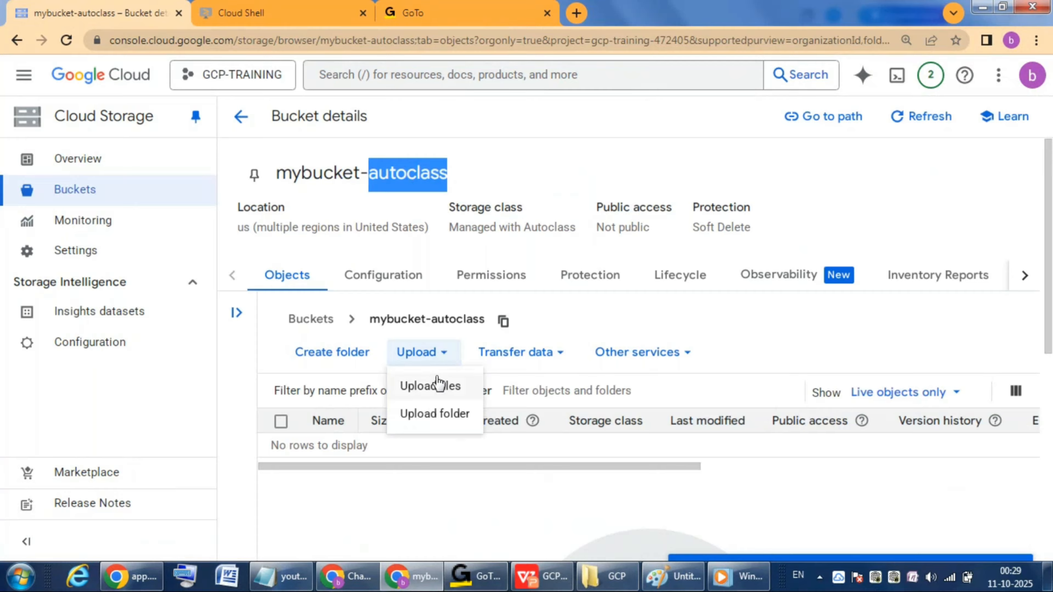
{"action": "left_click", "coordinate": [430, 386]}
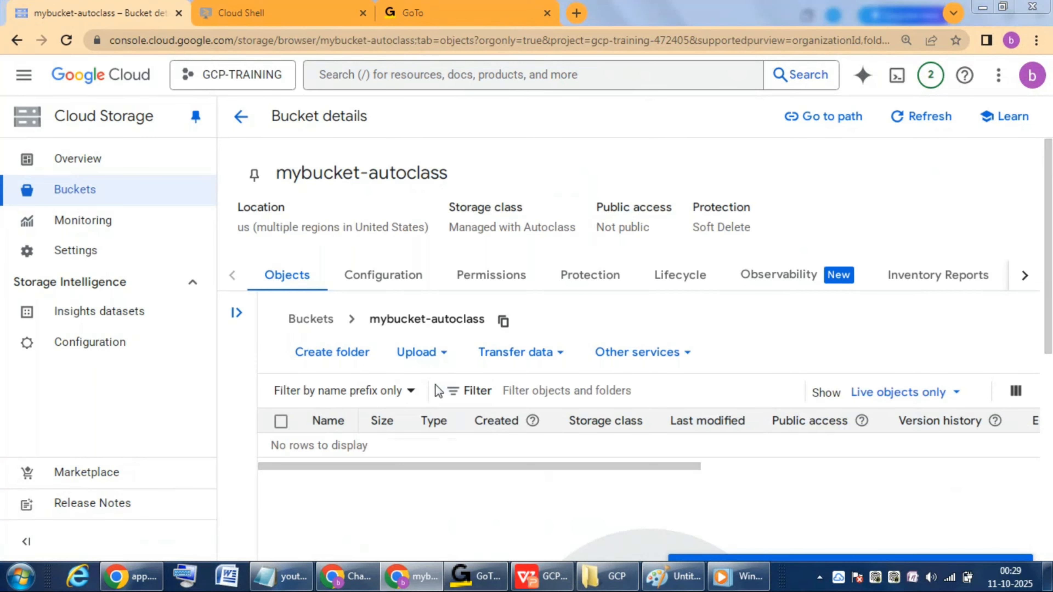
{"action": "double_click", "coordinate": [285, 244]}
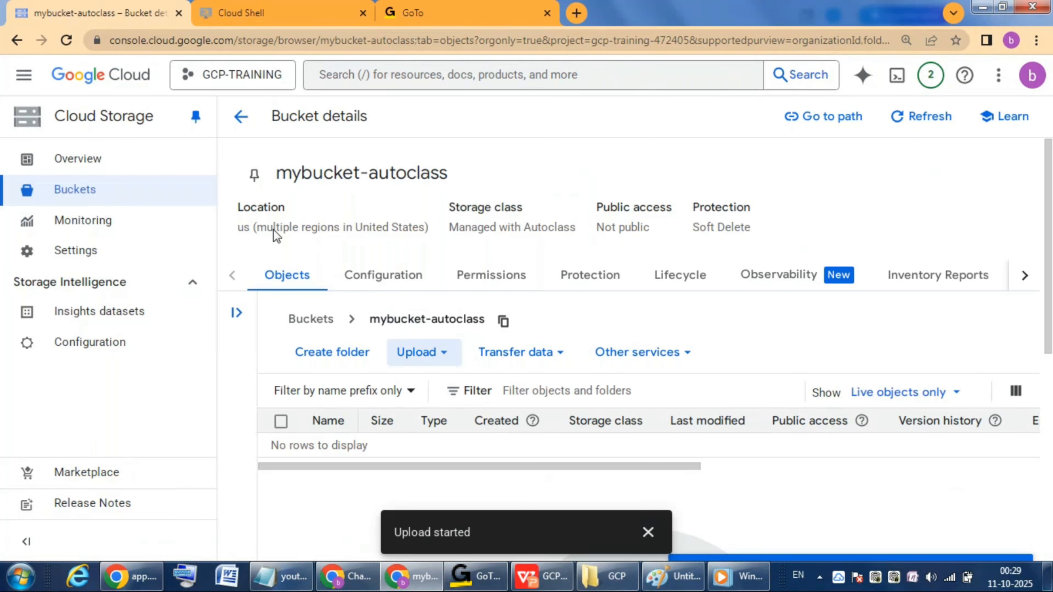
{"action": "left_click", "coordinate": [648, 534]}
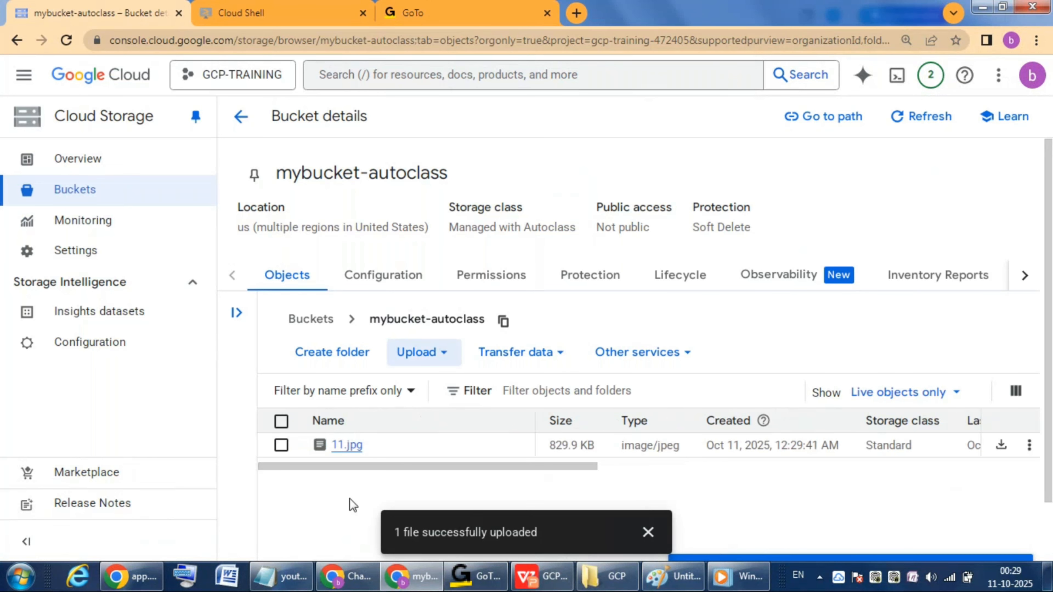
{"action": "left_click", "coordinate": [647, 533]}
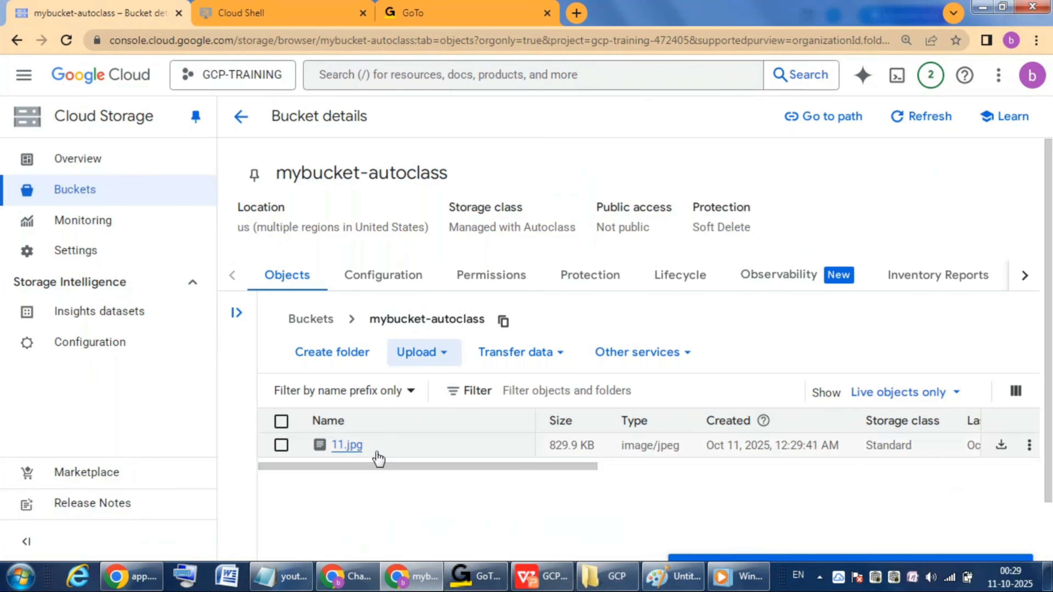
Step: Review the default storage class and its included classes in the configuration details of mybucket-autoclass
{"action": "left_click", "coordinate": [393, 283]}
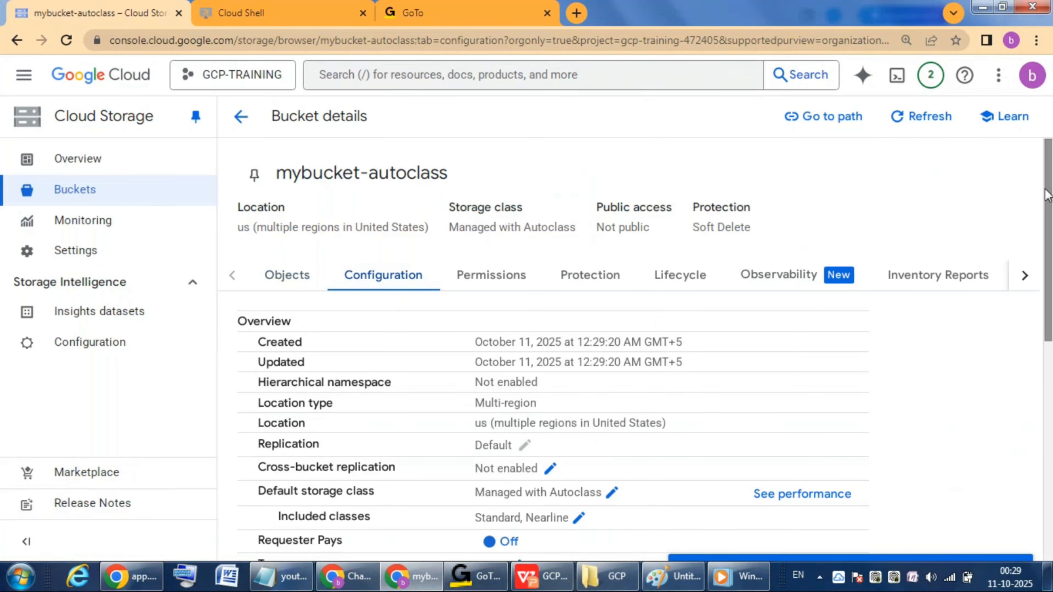
{"action": "left_click_drag", "start_coordinate": [1046, 195], "coordinate": [1046, 265]}
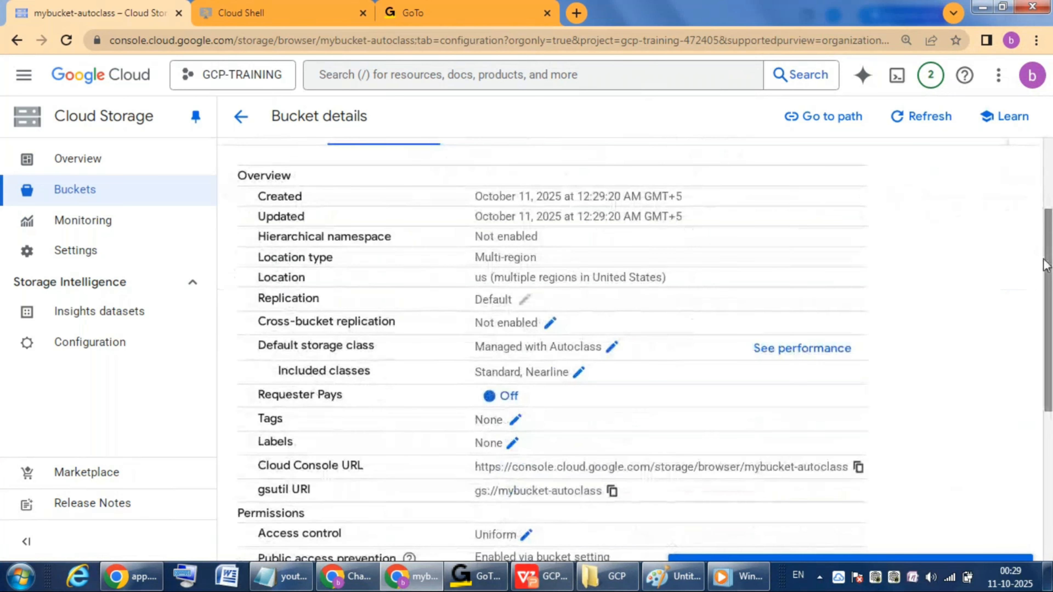
{"action": "double_click", "coordinate": [324, 348]}
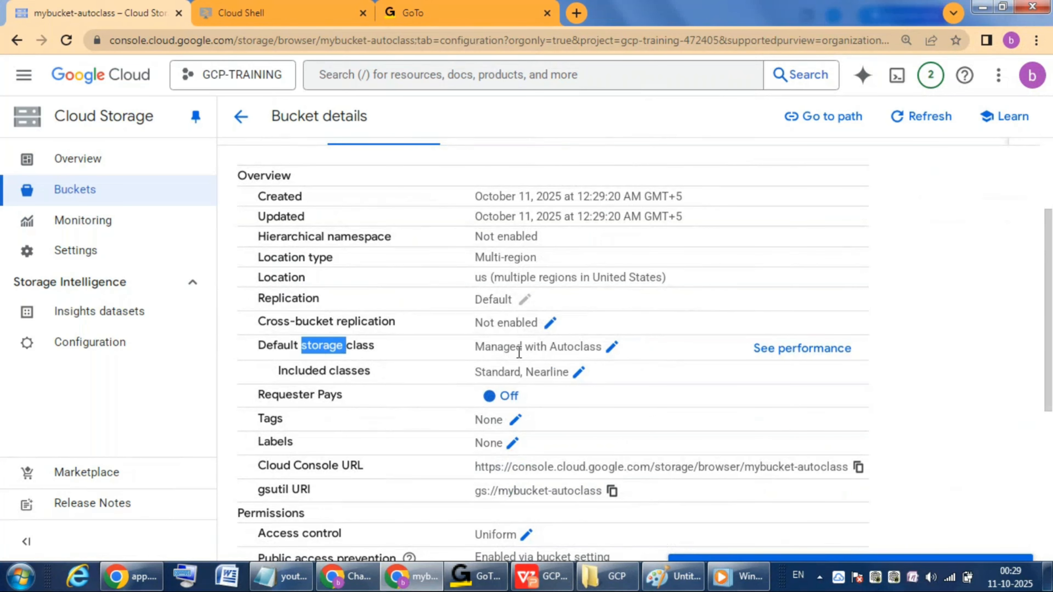
{"action": "double_click", "coordinate": [509, 346]}
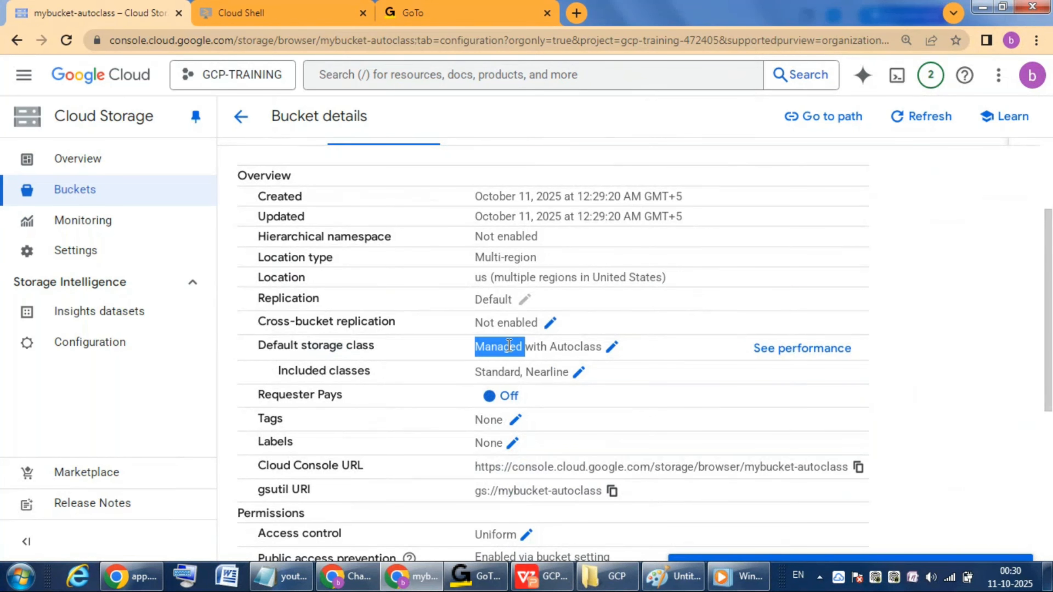
{"action": "double_click", "coordinate": [574, 348]}
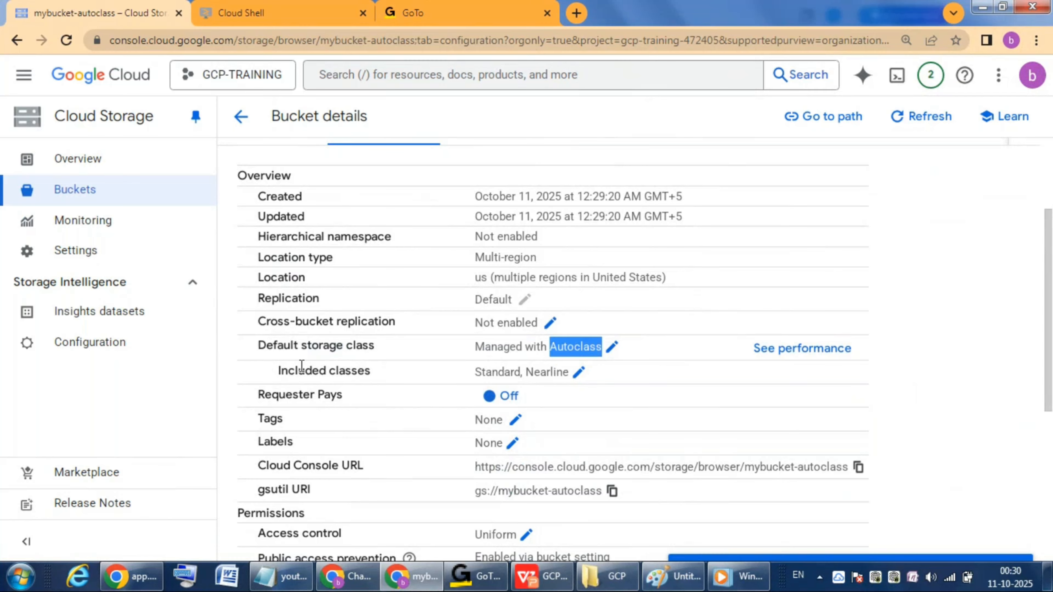
{"action": "double_click", "coordinate": [491, 374]}
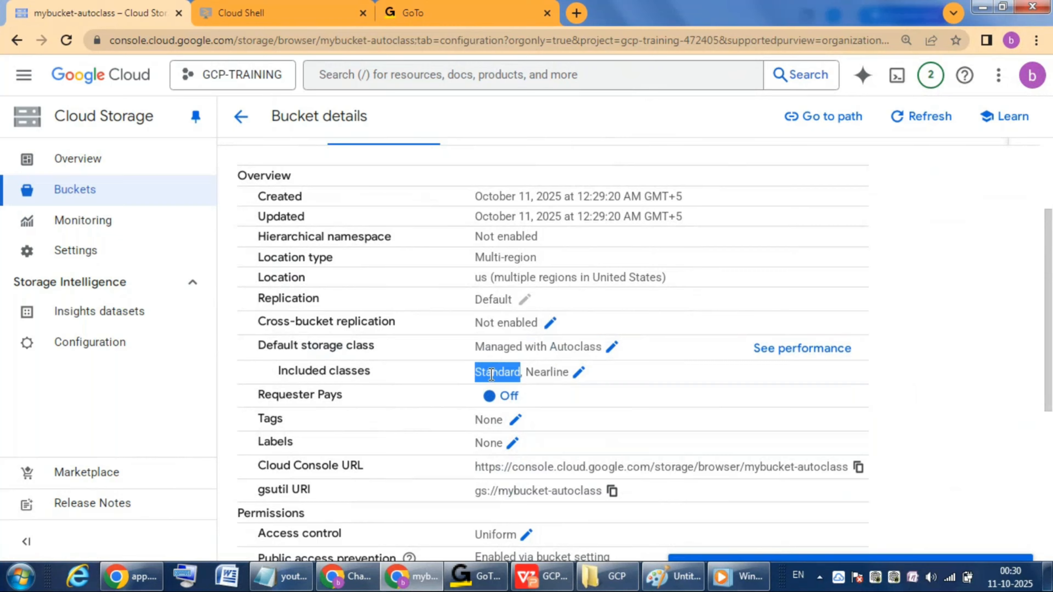
{"action": "double_click", "coordinate": [548, 373]}
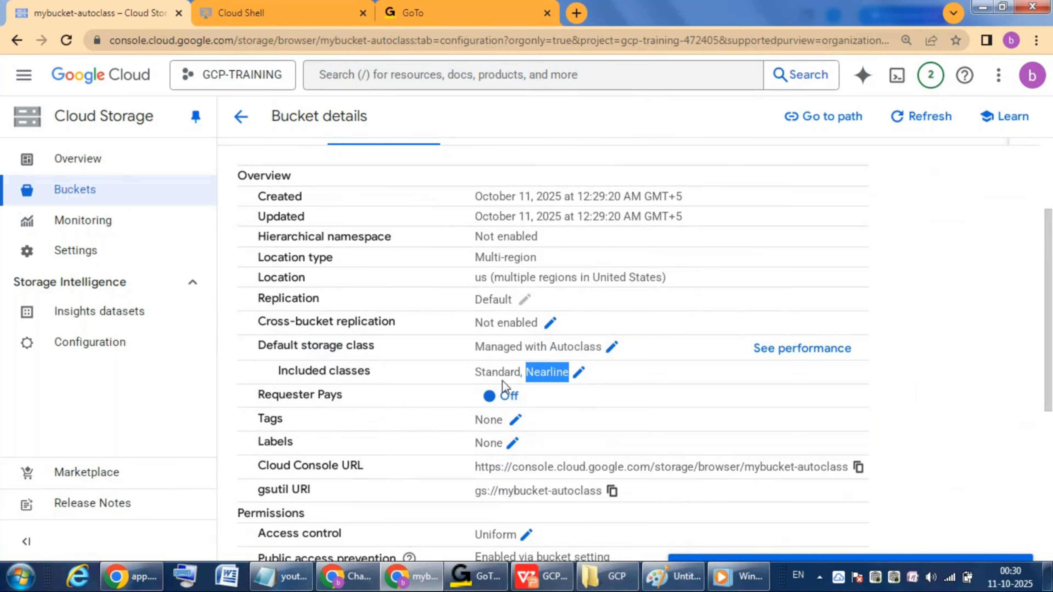
{"action": "double_click", "coordinate": [495, 374]}
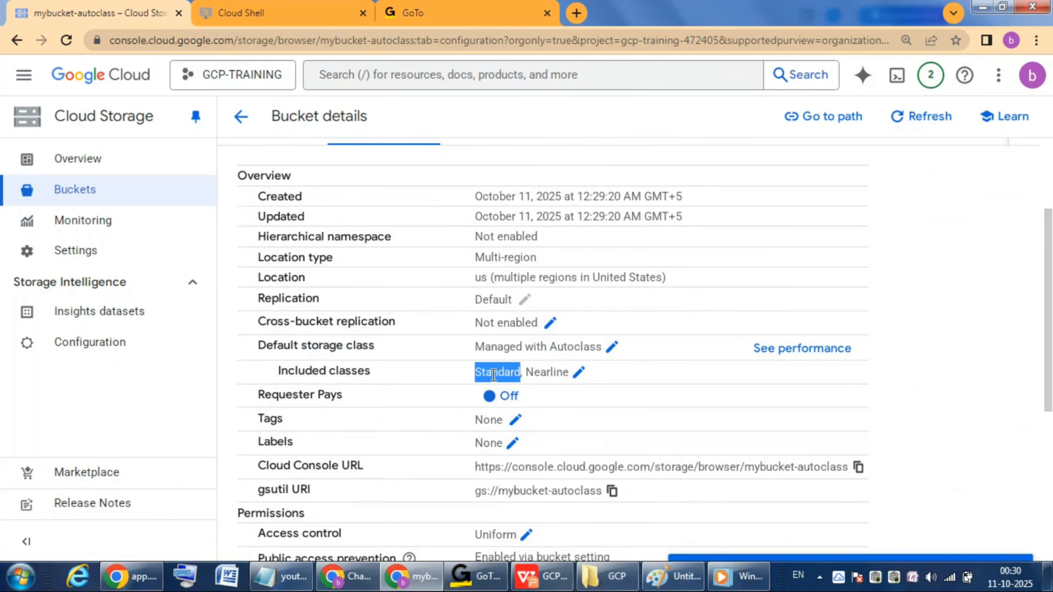
{"action": "double_click", "coordinate": [547, 373]}
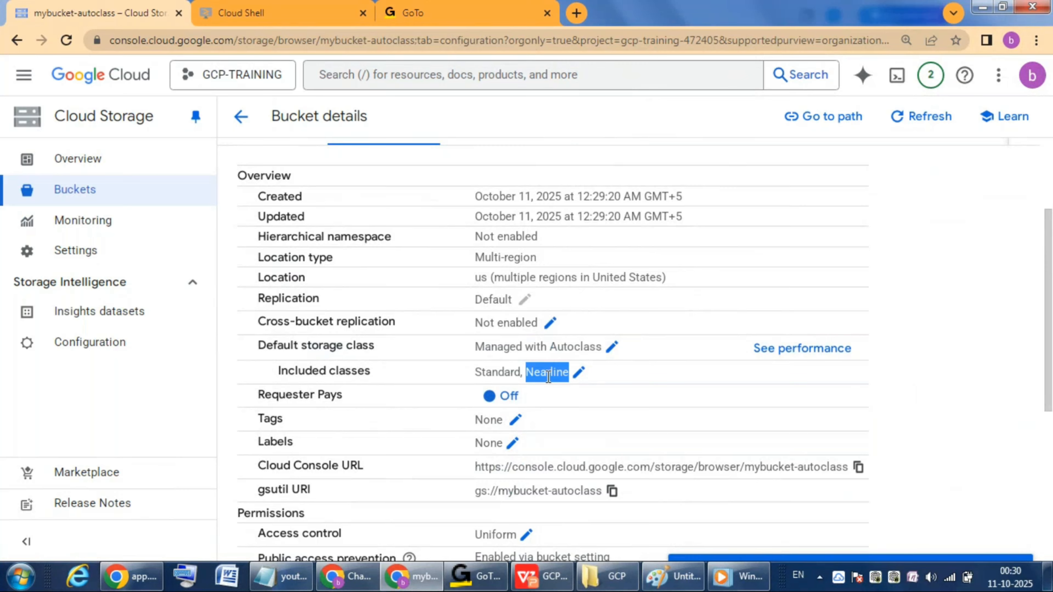
{"action": "double_click", "coordinate": [495, 374]}
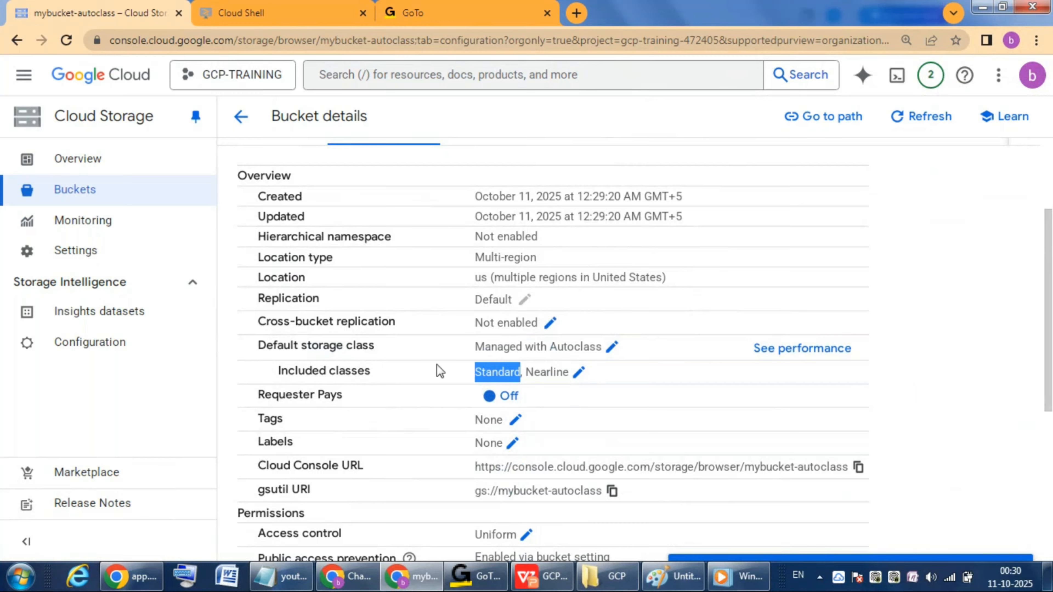
{"action": "left_click", "coordinate": [417, 374]}
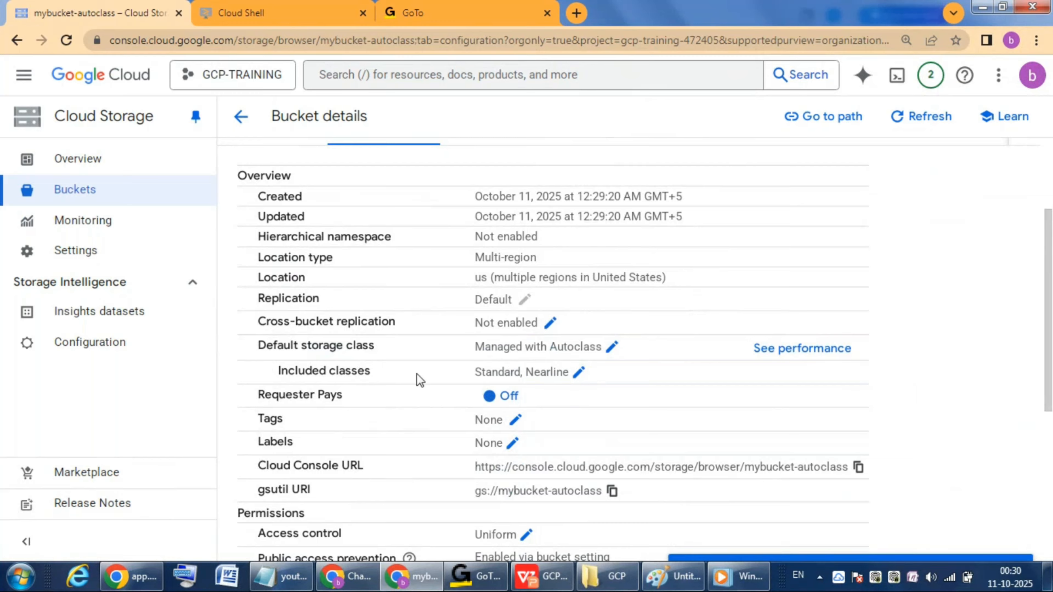
{"action": "double_click", "coordinate": [569, 347]}
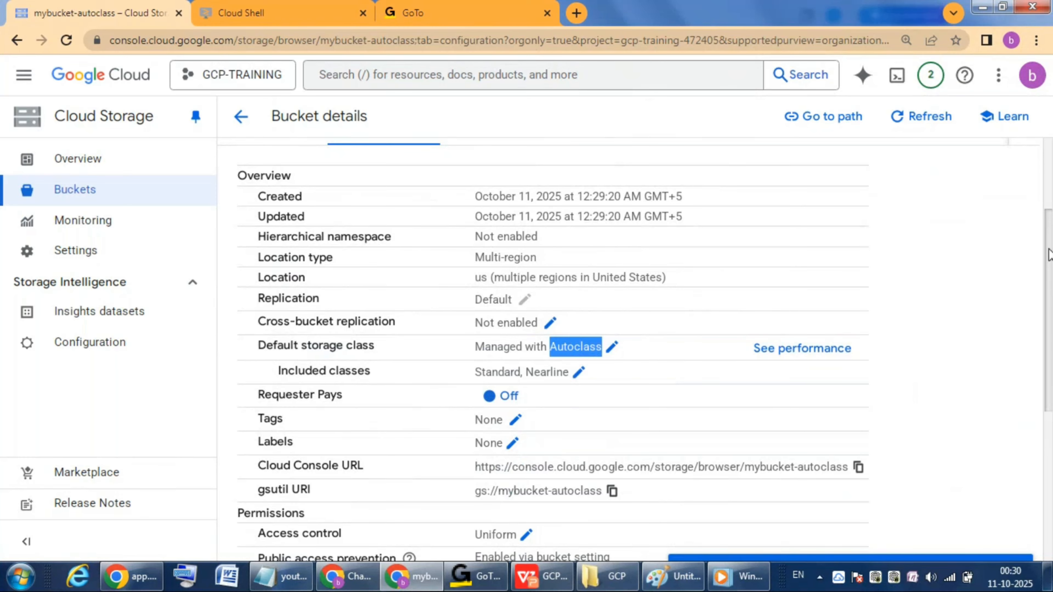
{"action": "scroll", "coordinate": [1049, 255], "scroll_direction": "up", "scroll_amount": 4}
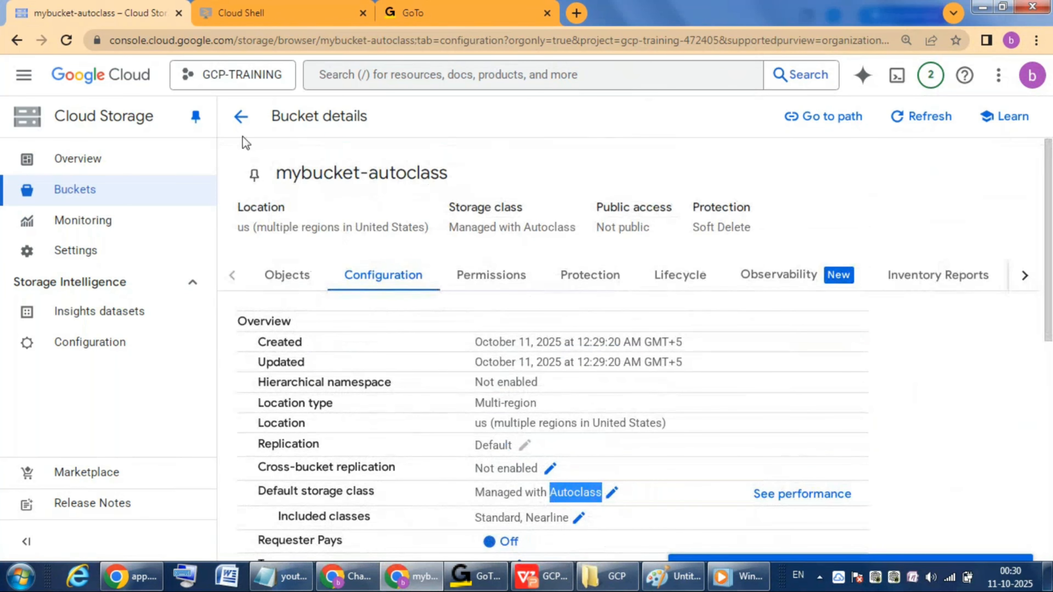
Step: Start a new bucket from the bucket list and name it mybucket-0autoclass-otheroption
{"action": "left_click", "coordinate": [241, 117]}
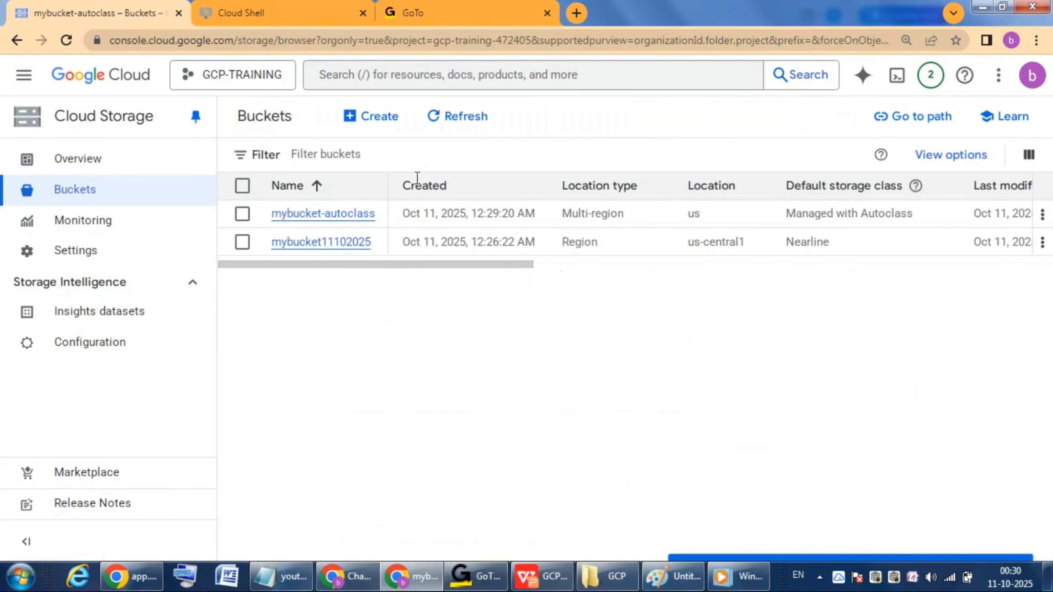
{"action": "left_click", "coordinate": [370, 123]}
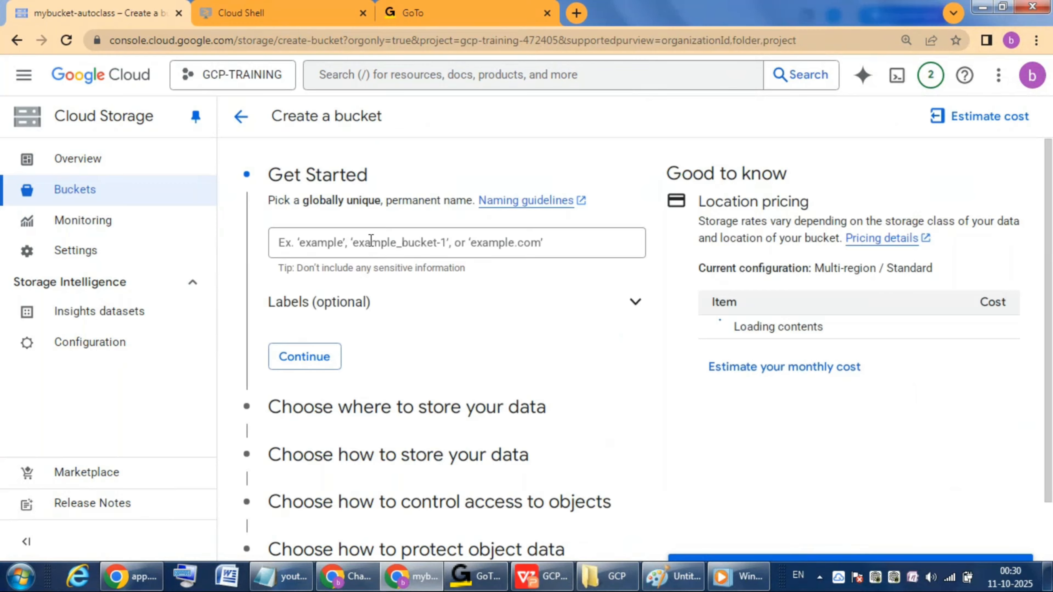
{"action": "left_click", "coordinate": [371, 241]}
{"action": "type", "text": "m"}
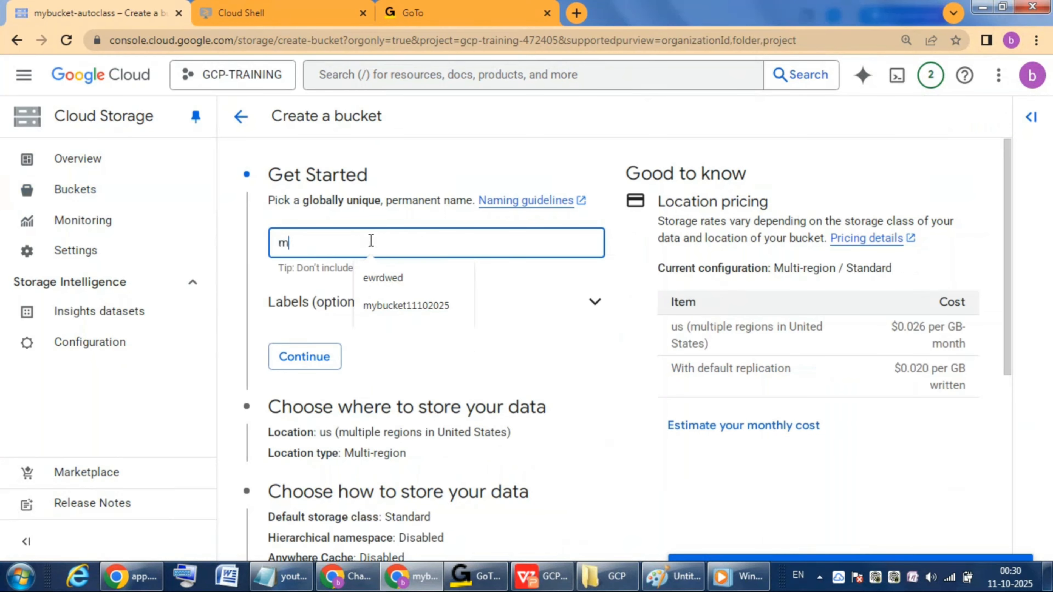
{"action": "type", "text": "ybuck"}
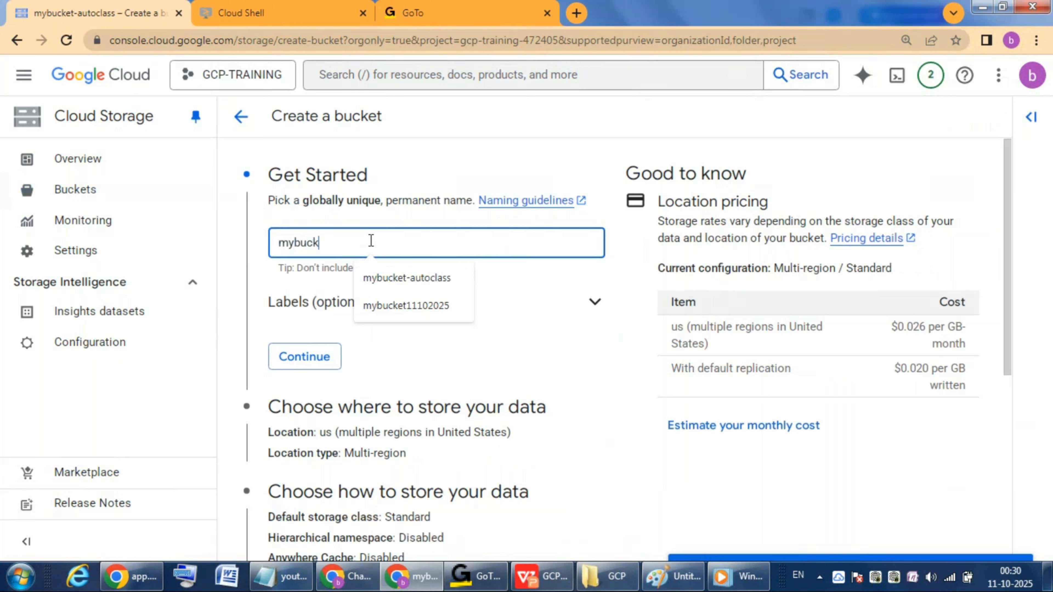
{"action": "type", "text": "et-0a"}
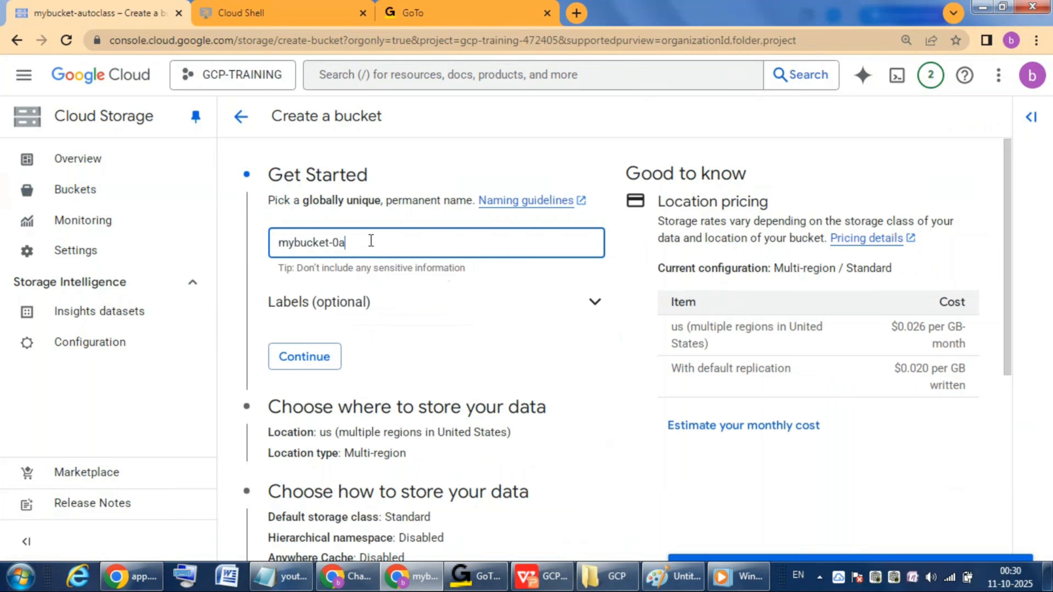
{"action": "type", "text": "utoclass-otheroption"}
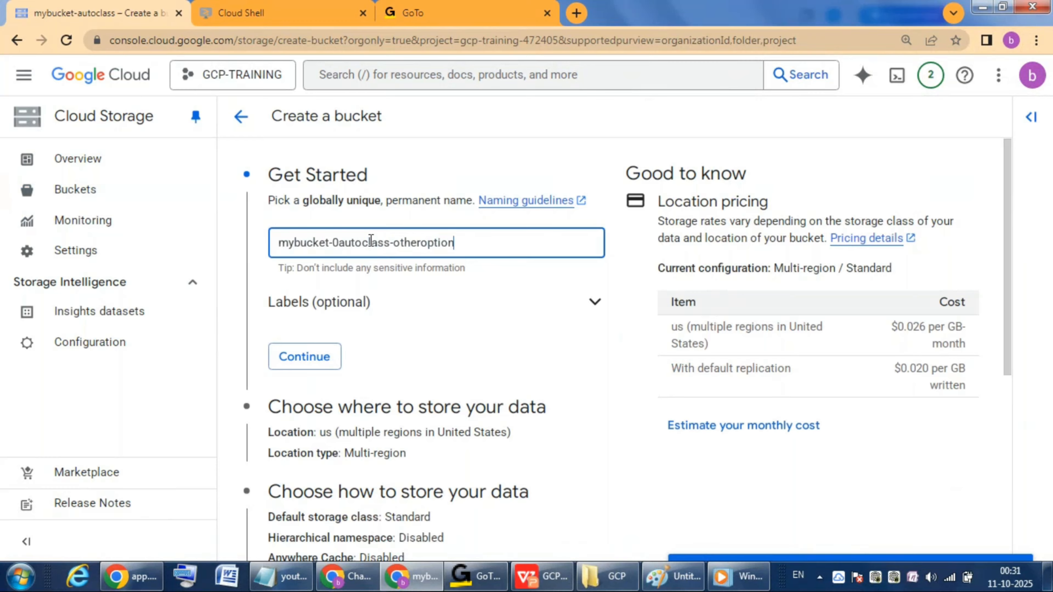
{"action": "left_click", "coordinate": [450, 331]}
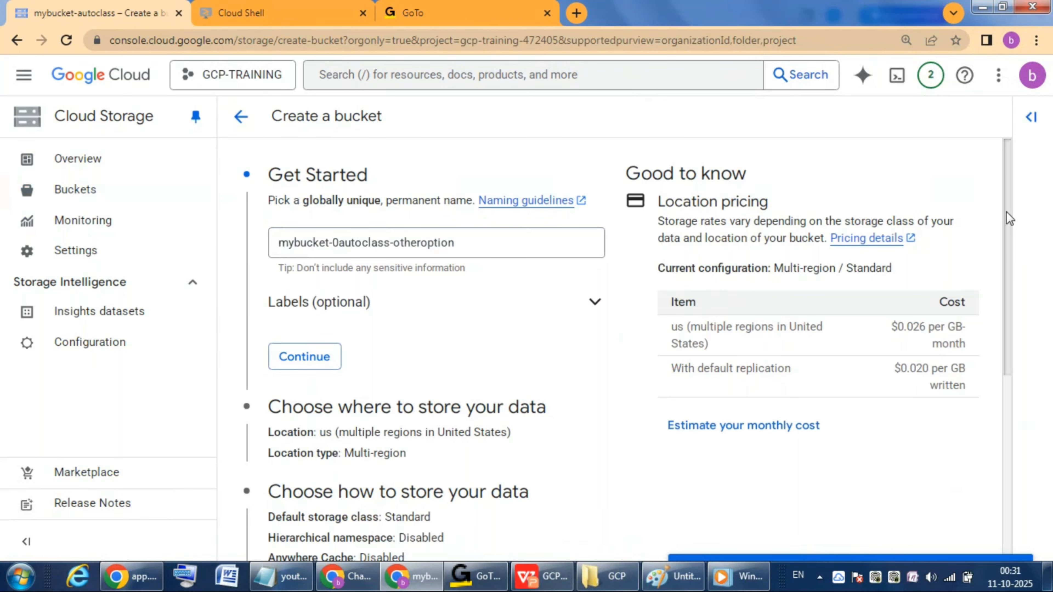
Step: Set the storage class to Autoclass with the opt-in for Coldline and Archive transitions, and create the bucket with the other settings at default
{"action": "left_click_drag", "start_coordinate": [1008, 218], "coordinate": [1000, 344]}
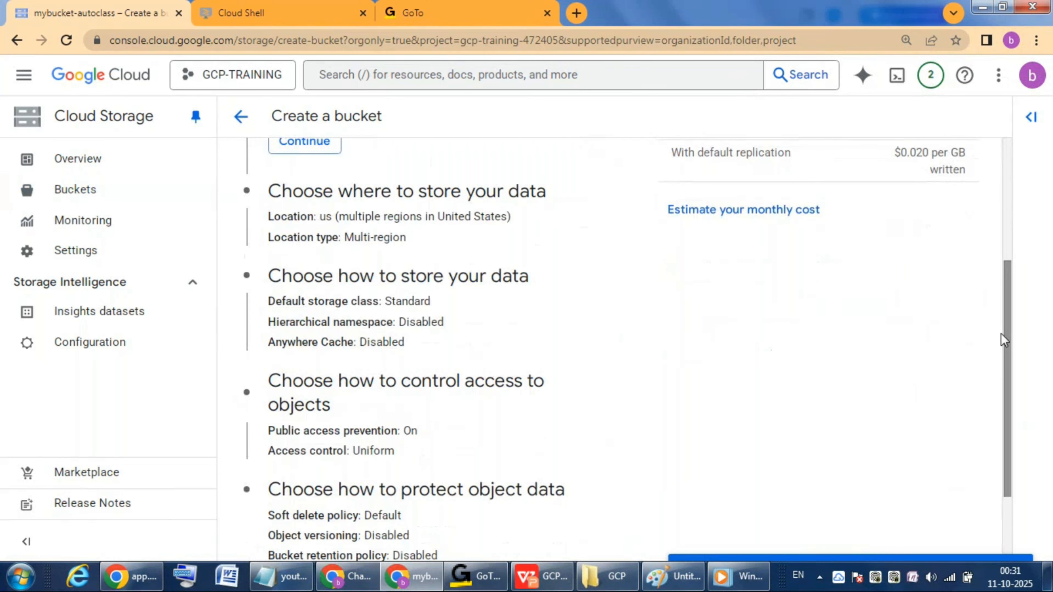
{"action": "left_click", "coordinate": [441, 286]}
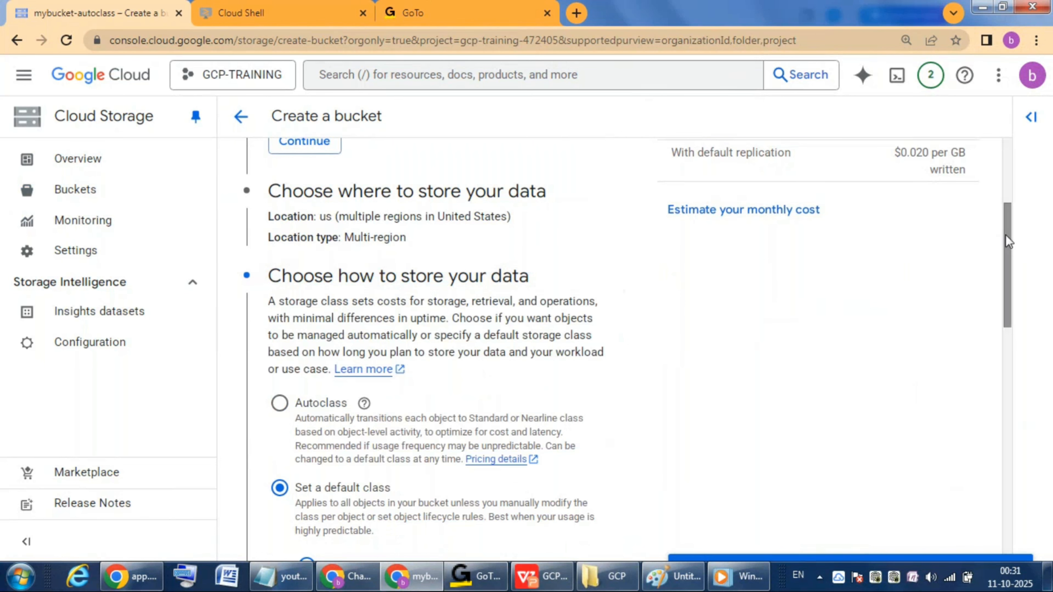
{"action": "left_click_drag", "start_coordinate": [1006, 236], "coordinate": [1003, 291]}
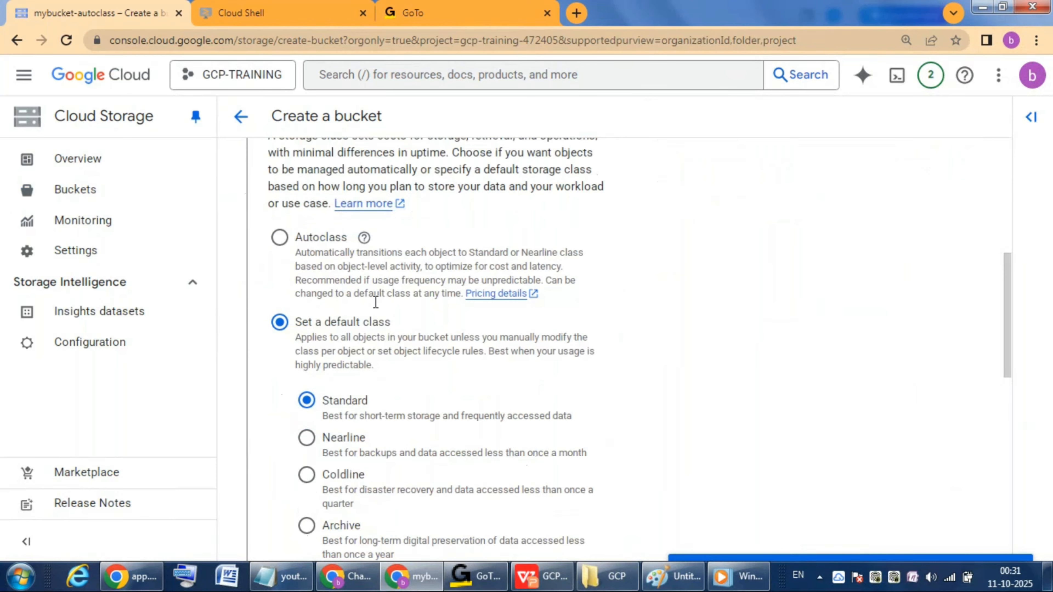
{"action": "left_click", "coordinate": [281, 240]}
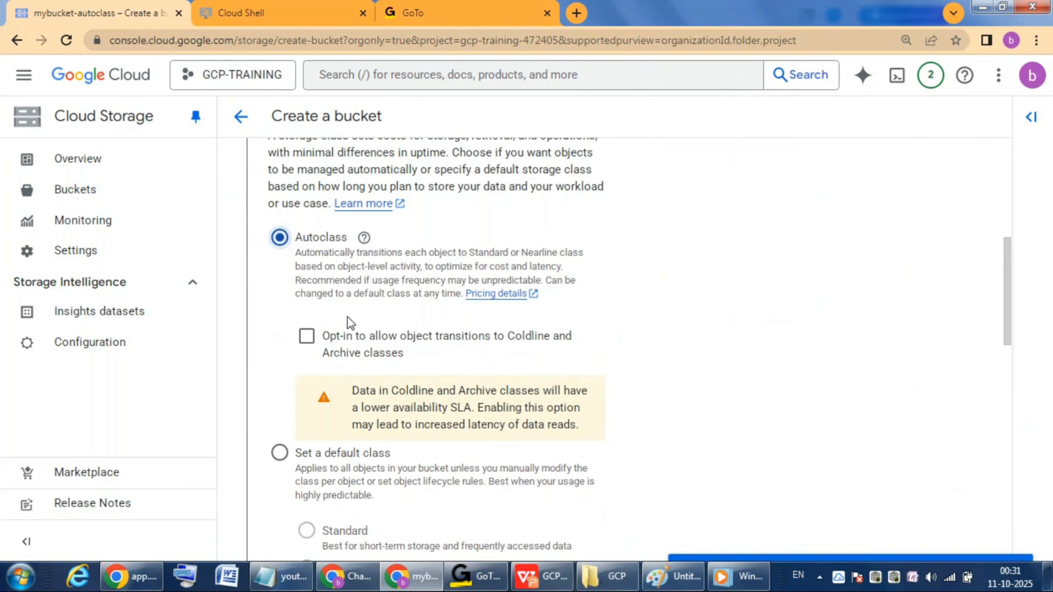
{"action": "left_click", "coordinate": [310, 343]}
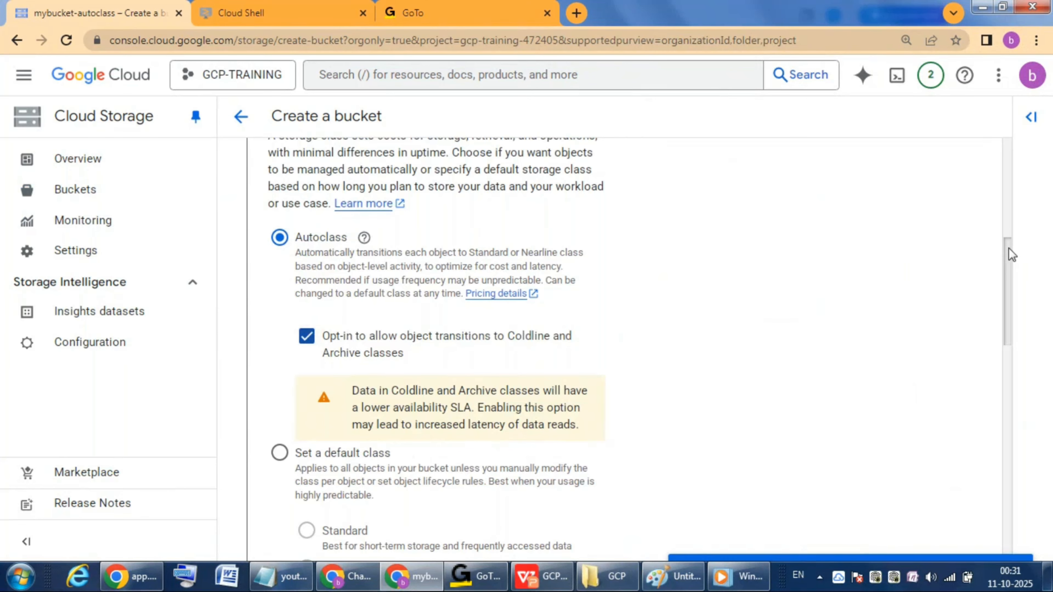
{"action": "left_click_drag", "start_coordinate": [1009, 248], "coordinate": [1017, 496]}
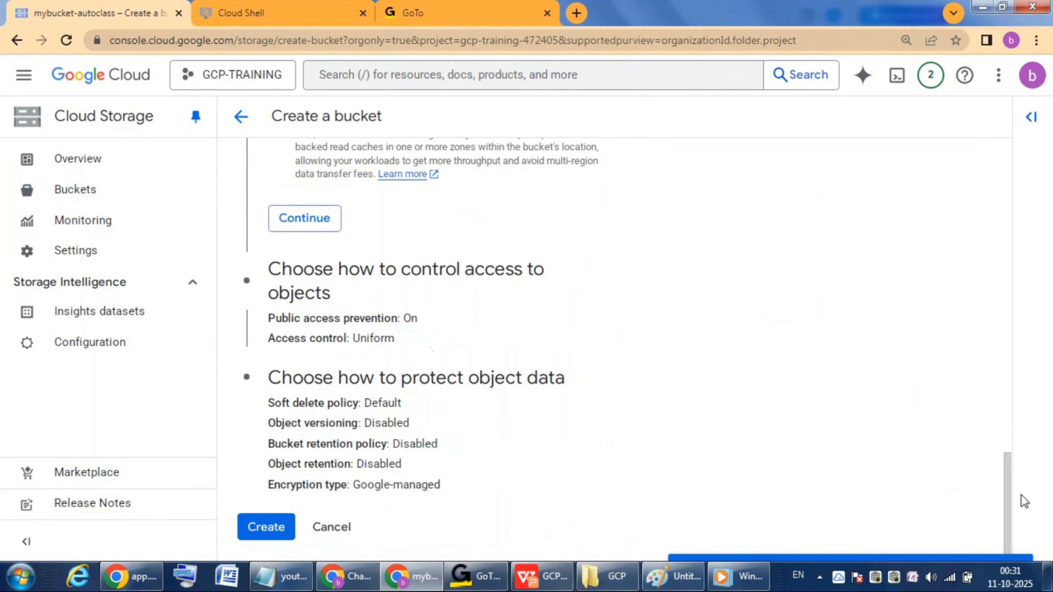
{"action": "left_click", "coordinate": [274, 530]}
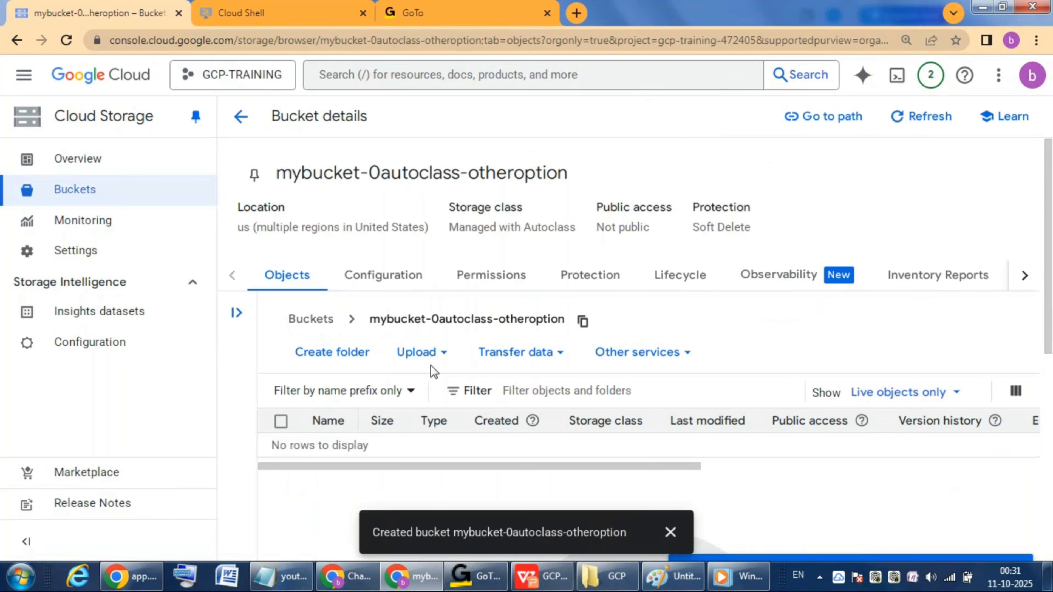
Step: Upload the image file 11.jpg into mybucket-0autoclass-otheroption and dismiss the upload notification
{"action": "left_click", "coordinate": [444, 357]}
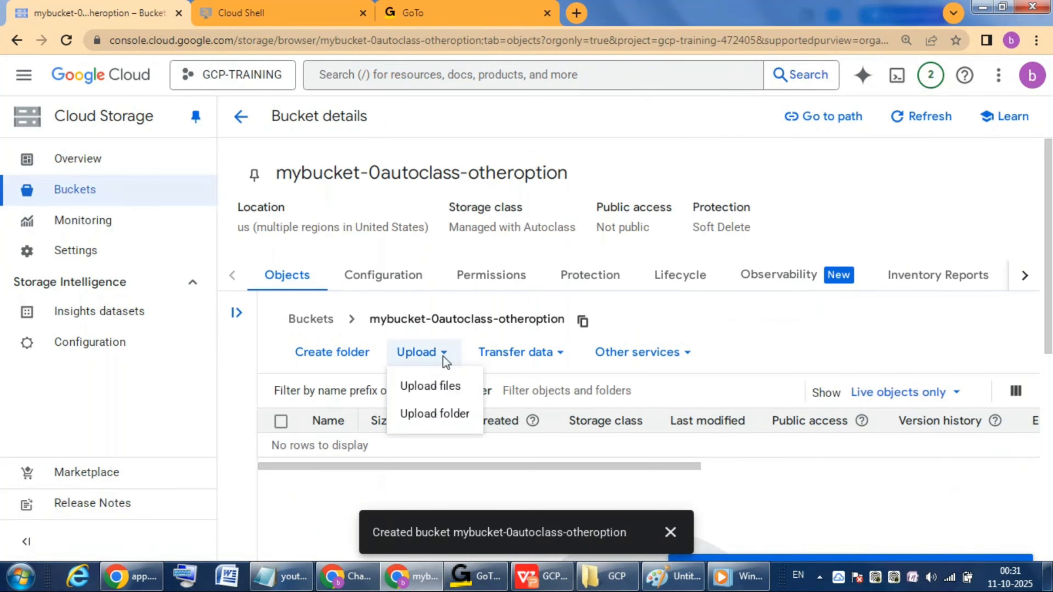
{"action": "left_click", "coordinate": [439, 390]}
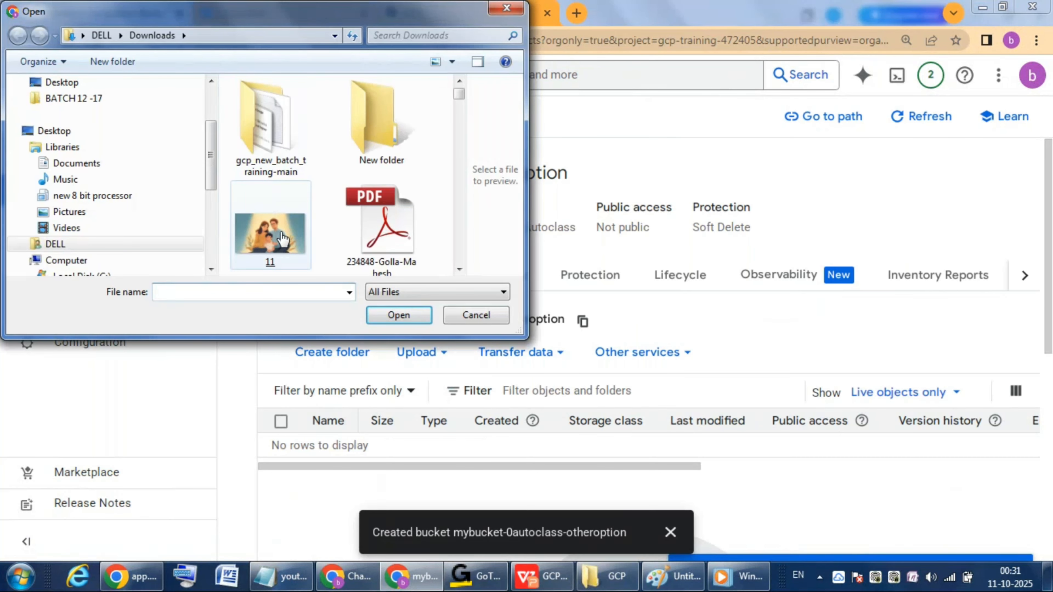
{"action": "double_click", "coordinate": [282, 238]}
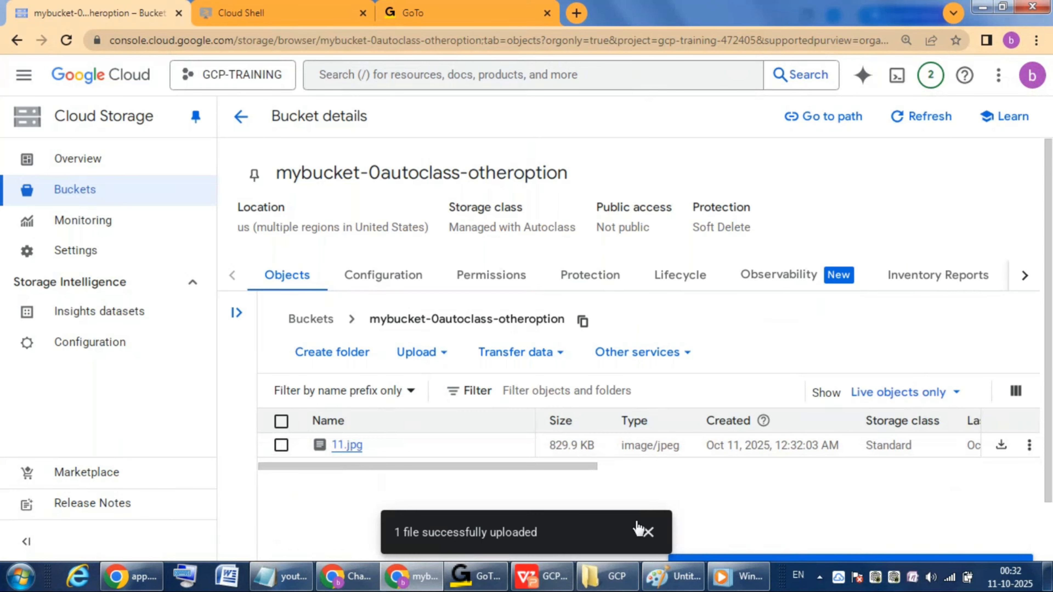
{"action": "left_click", "coordinate": [648, 533]}
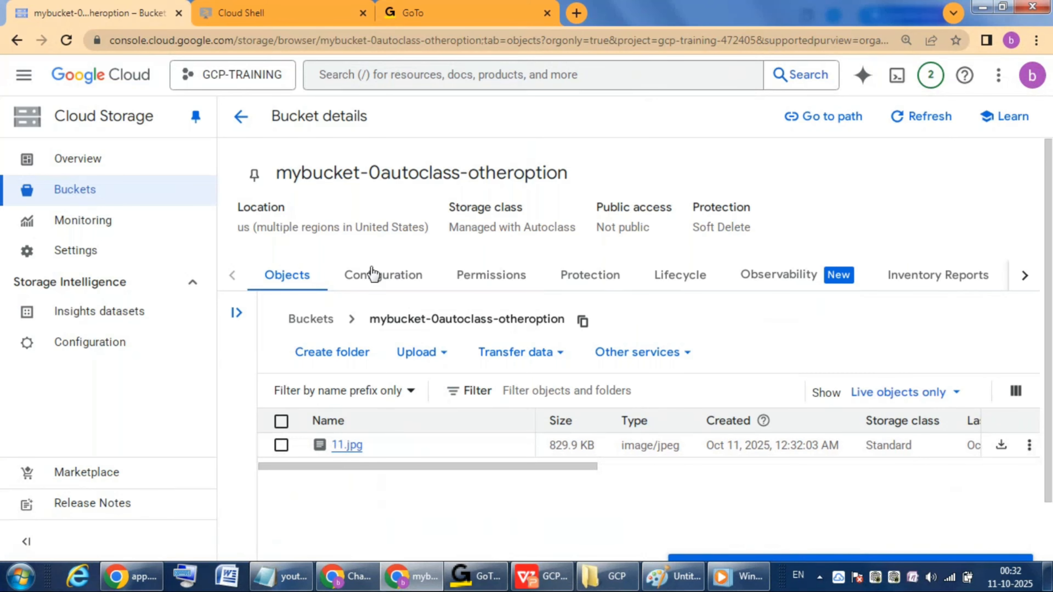
Step: Review the default storage class and its included classes in the configuration details of mybucket-0autoclass-otheroption
{"action": "left_click", "coordinate": [383, 276]}
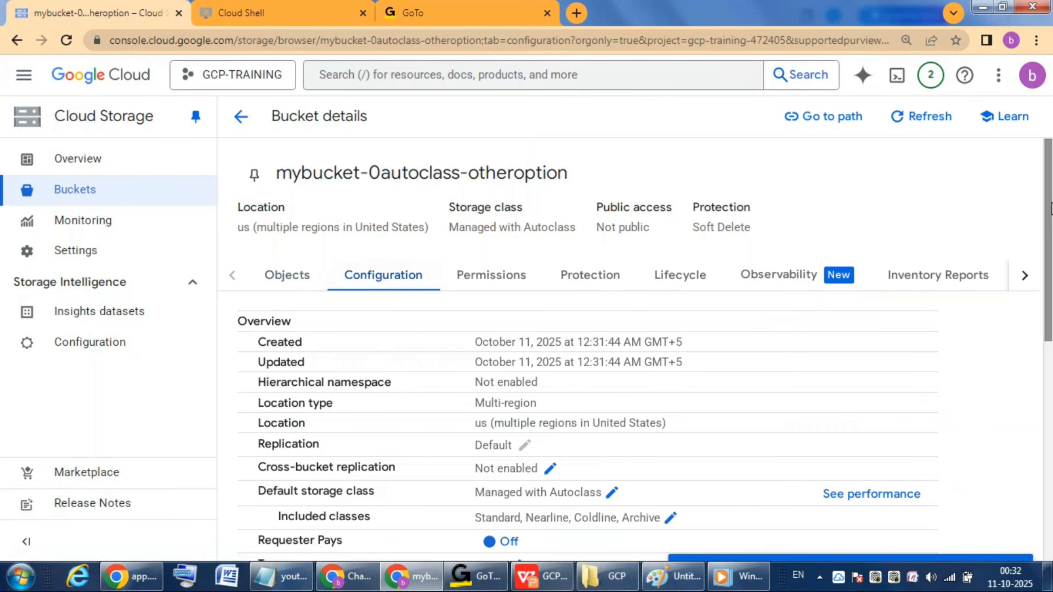
{"action": "scroll", "coordinate": [457, 337], "scroll_direction": "down", "scroll_amount": 4}
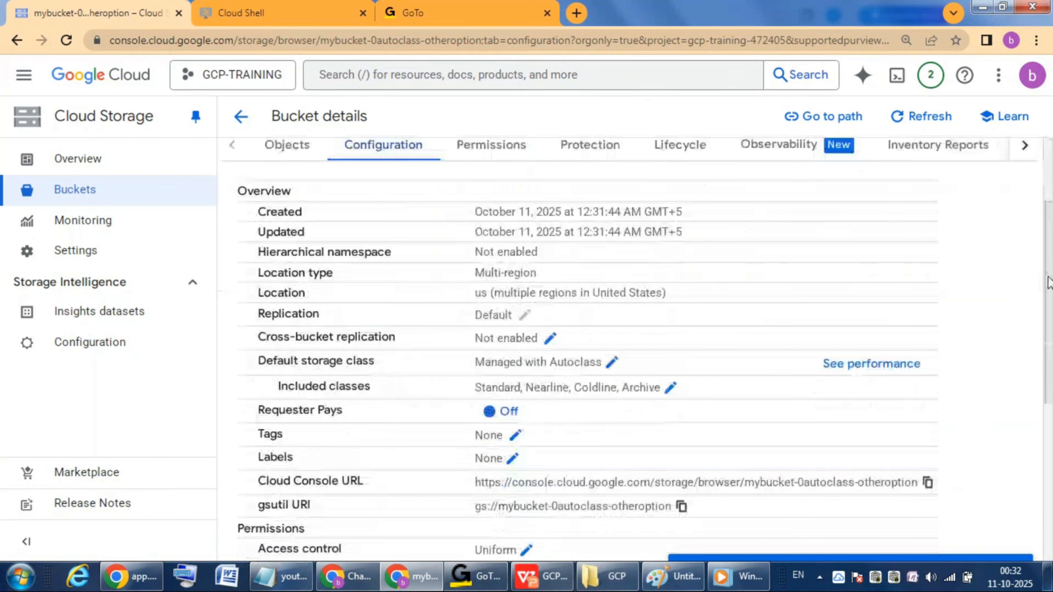
{"action": "double_click", "coordinate": [284, 316]}
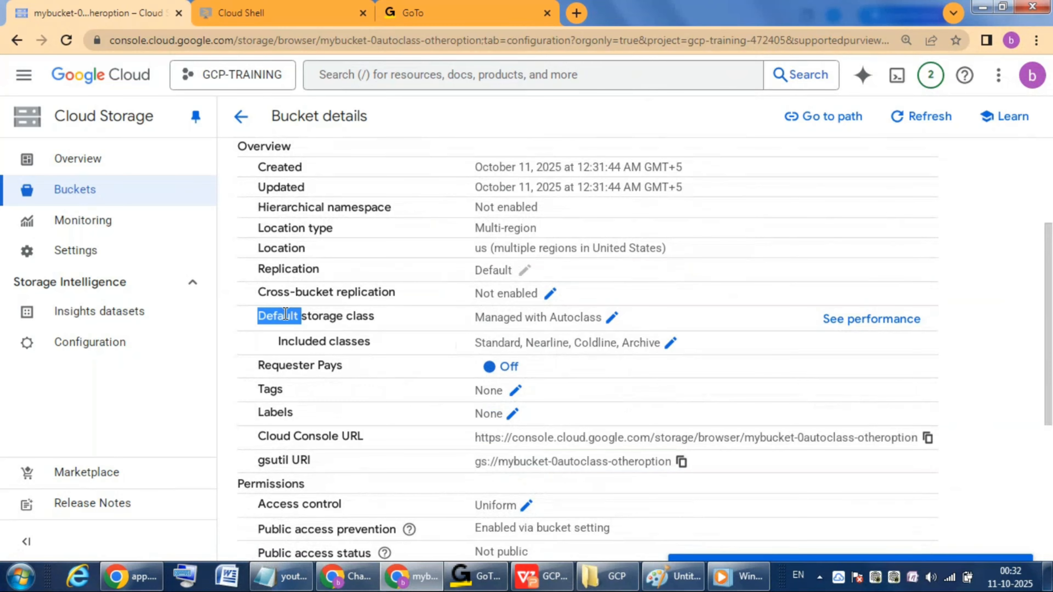
{"action": "double_click", "coordinate": [333, 320]}
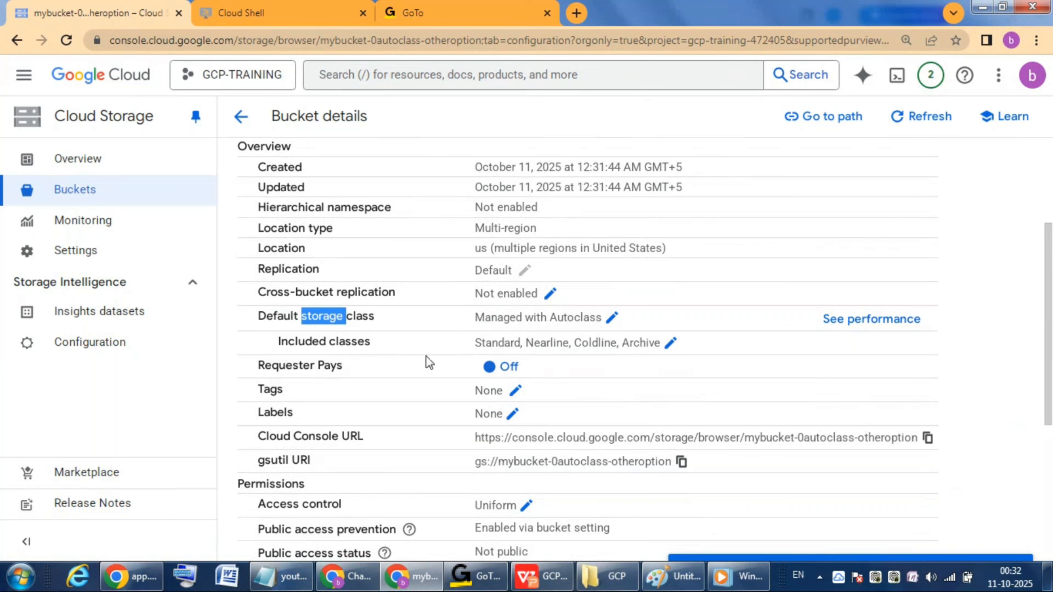
{"action": "double_click", "coordinate": [313, 344]}
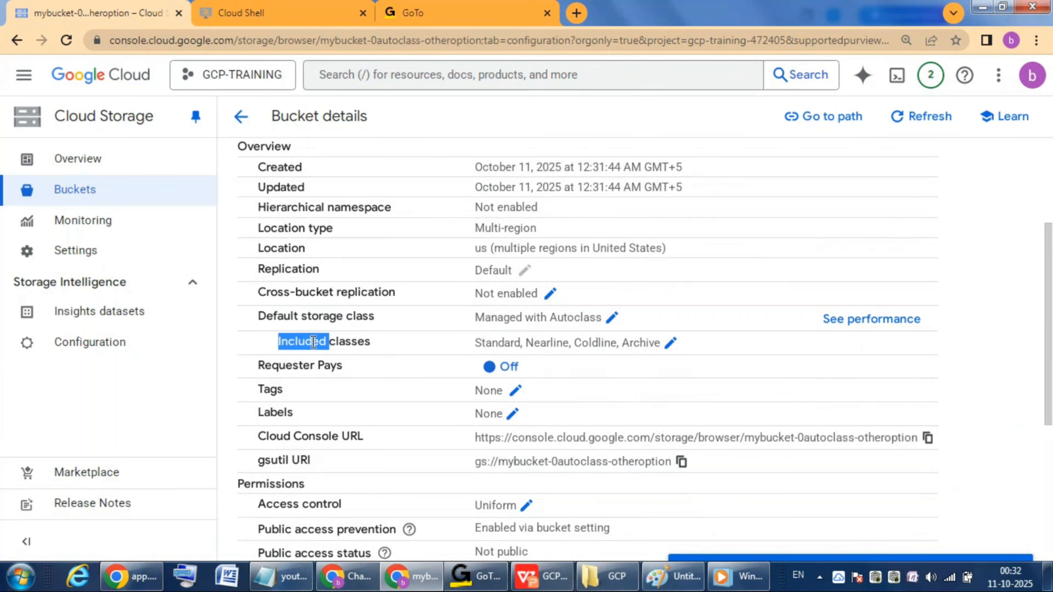
{"action": "double_click", "coordinate": [351, 343]}
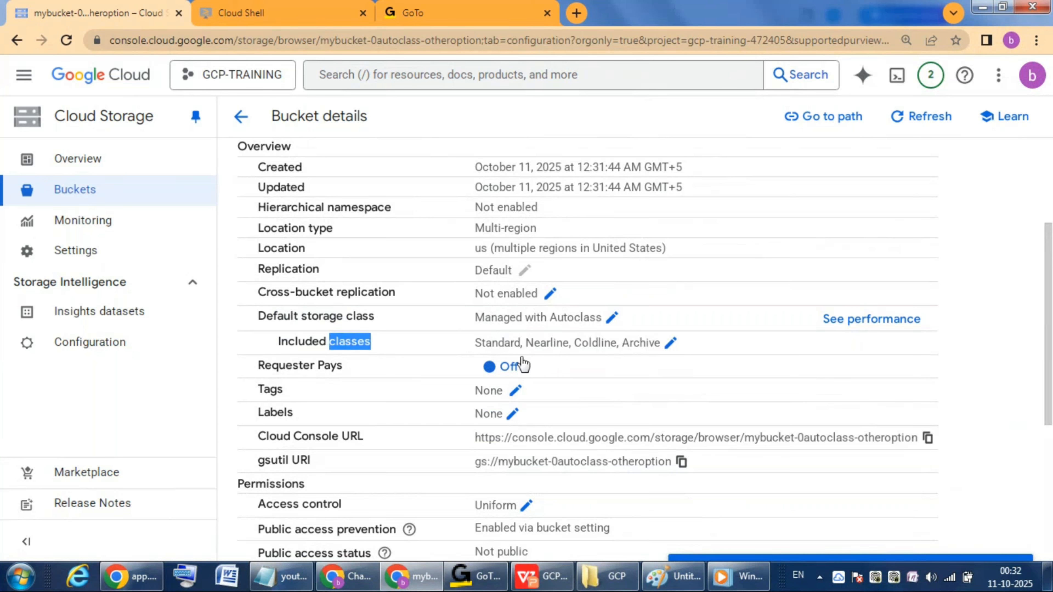
{"action": "double_click", "coordinate": [498, 343]}
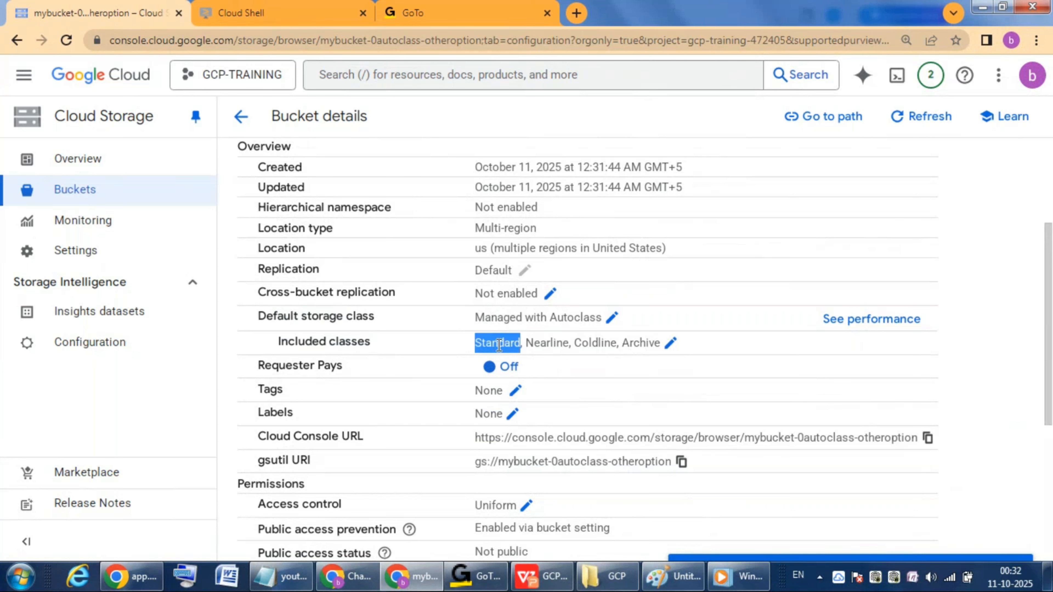
{"action": "double_click", "coordinate": [553, 344]}
{"action": "double_click", "coordinate": [598, 344]}
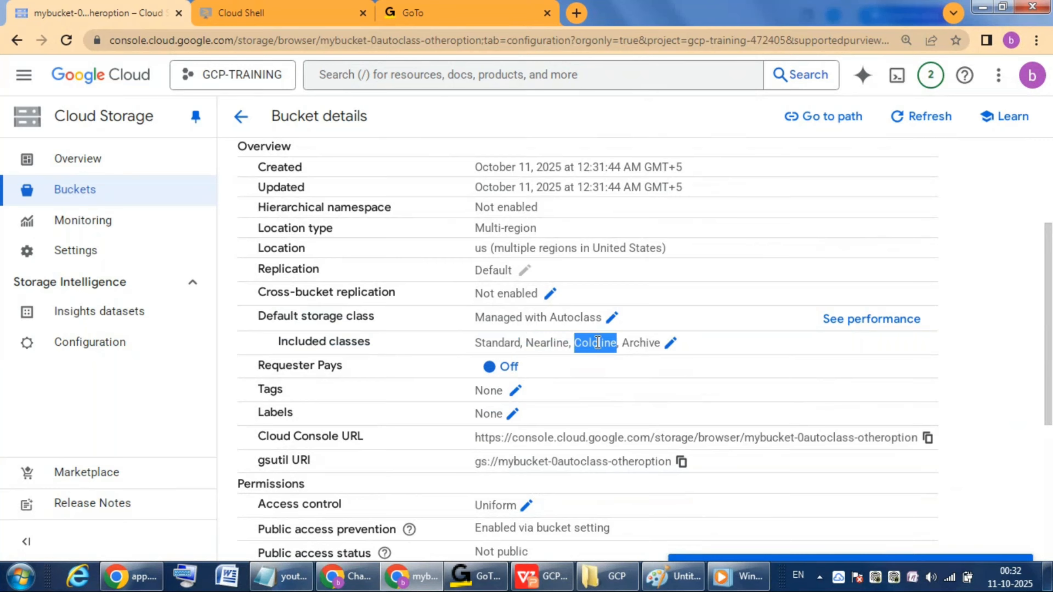
{"action": "double_click", "coordinate": [642, 344]}
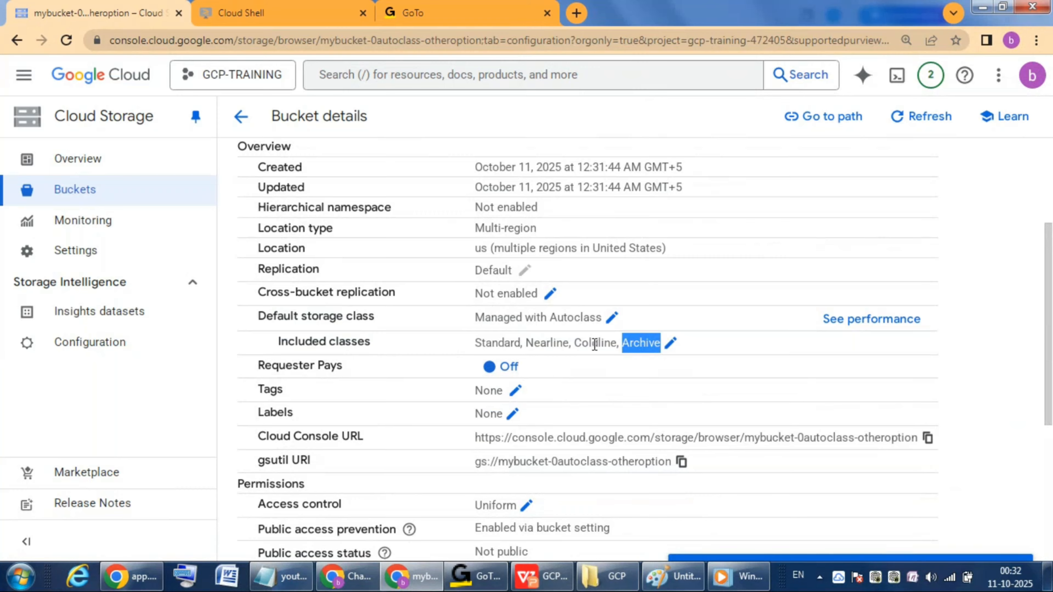
{"action": "left_click", "coordinate": [603, 386]}
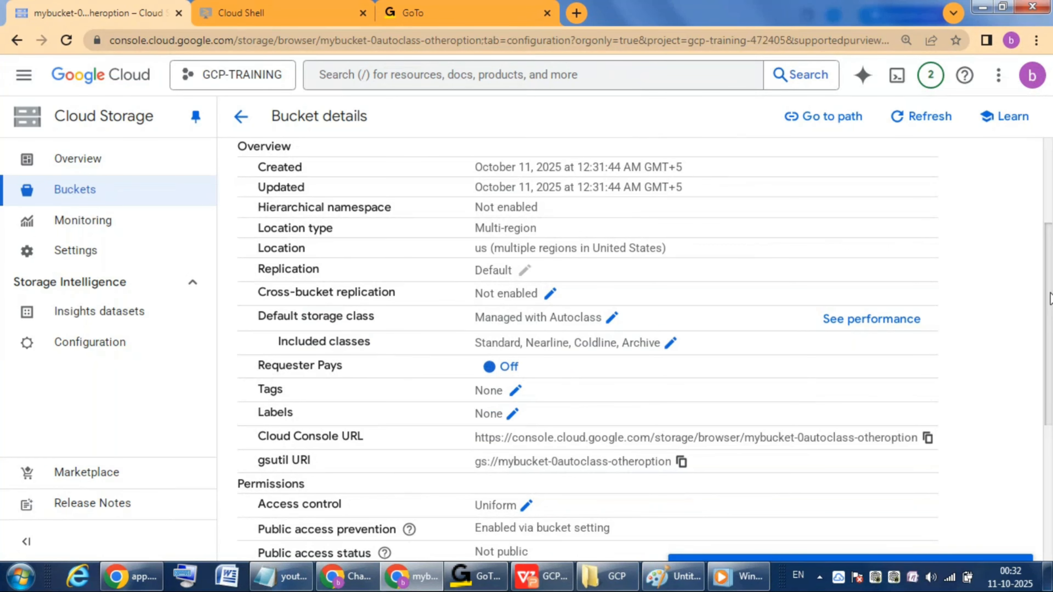
{"action": "left_click_drag", "start_coordinate": [1050, 297], "coordinate": [1051, 207]}
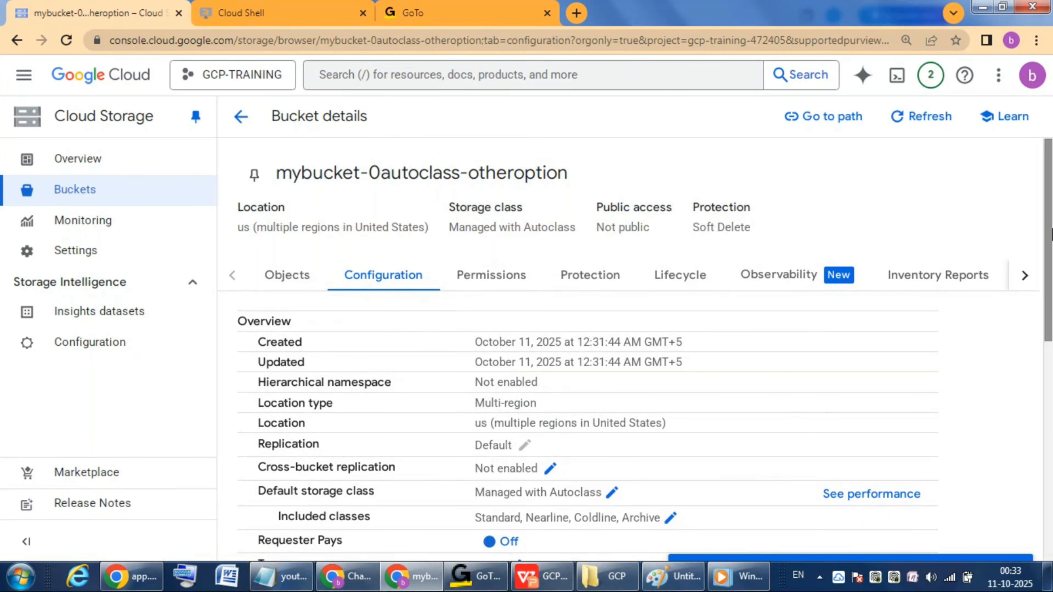
Step: Change the default storage class of mybucket-0autoclass-otheroption from Autoclass to the set default class Archive and save it
{"action": "left_click_drag", "start_coordinate": [1051, 235], "coordinate": [1036, 294]}
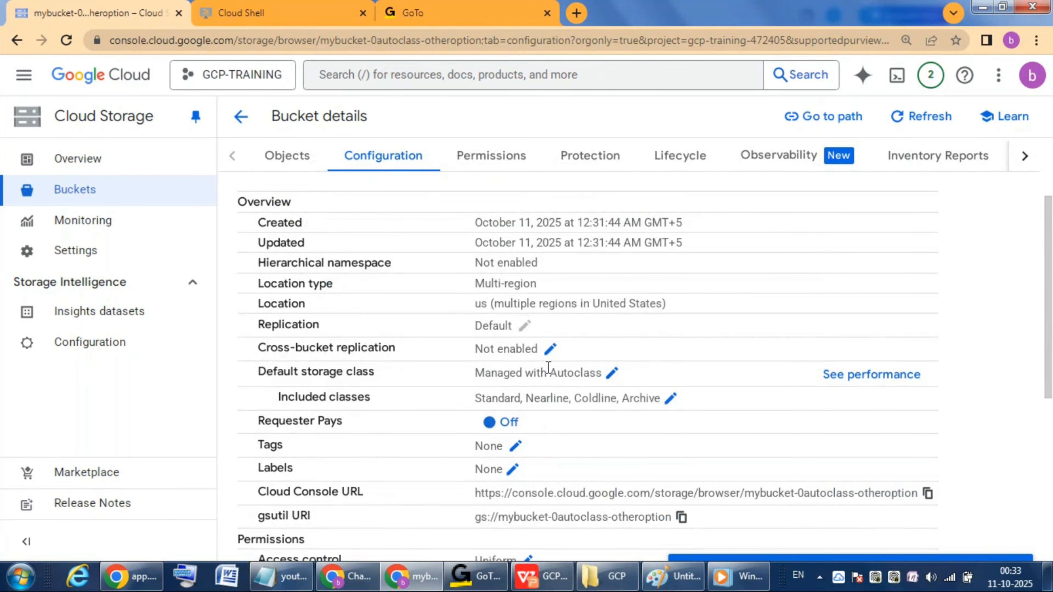
{"action": "left_click", "coordinate": [612, 374]}
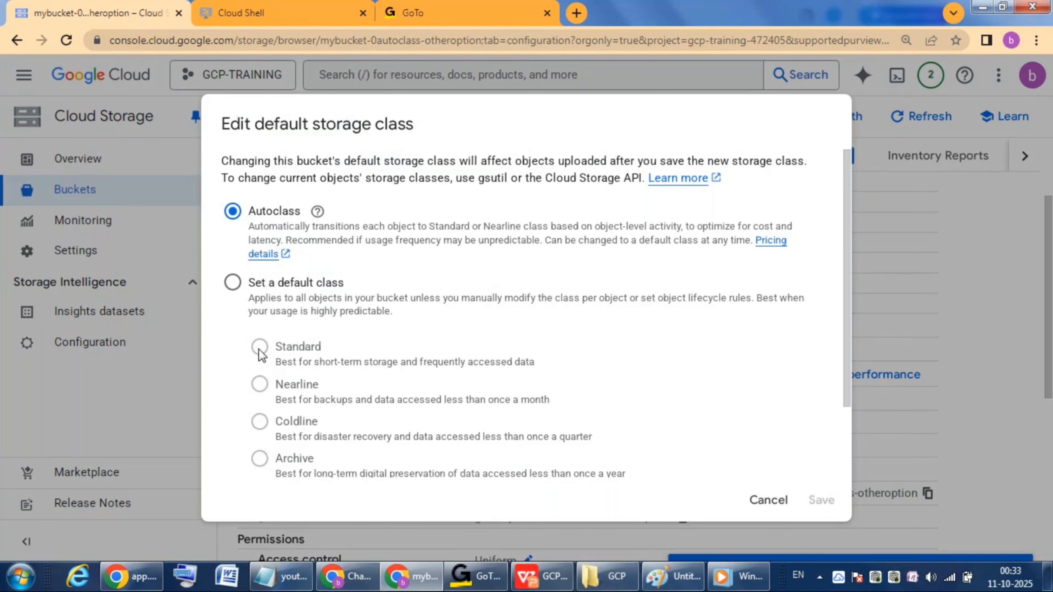
{"action": "left_click", "coordinate": [233, 284]}
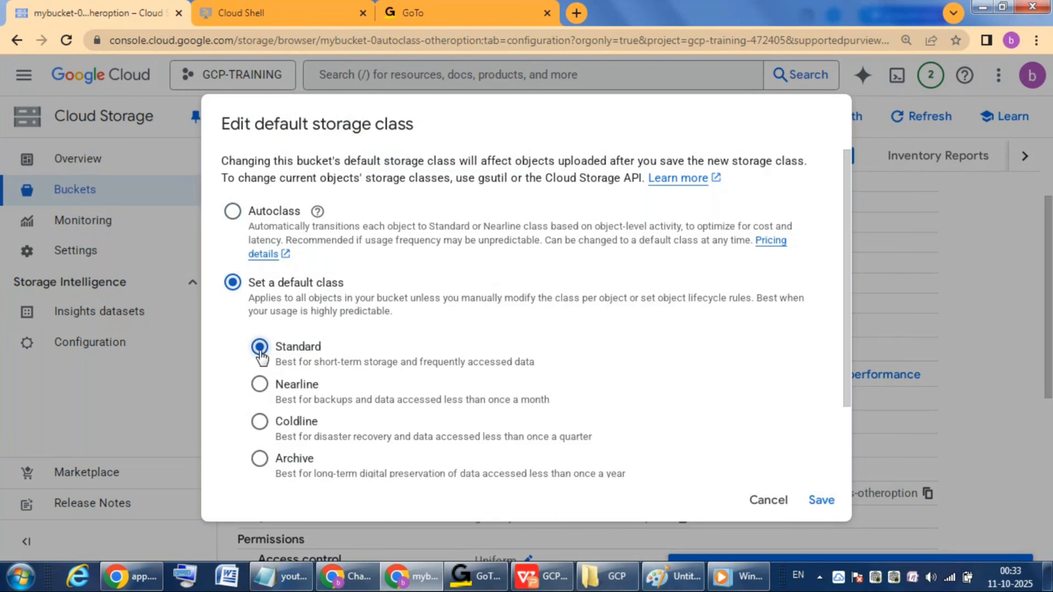
{"action": "left_click", "coordinate": [263, 385]}
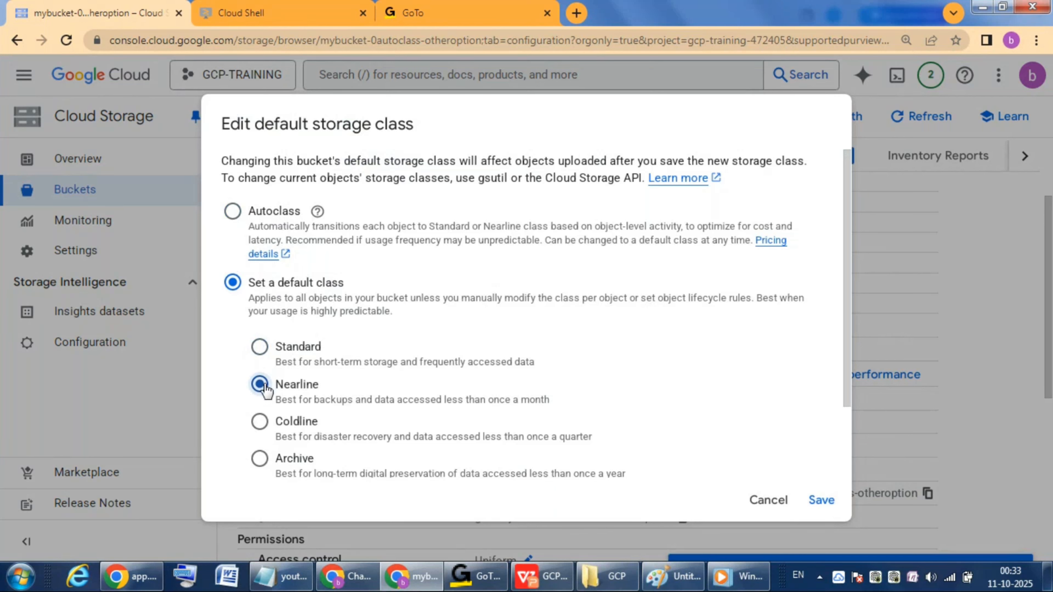
{"action": "left_click", "coordinate": [261, 421]}
{"action": "left_click", "coordinate": [259, 461]}
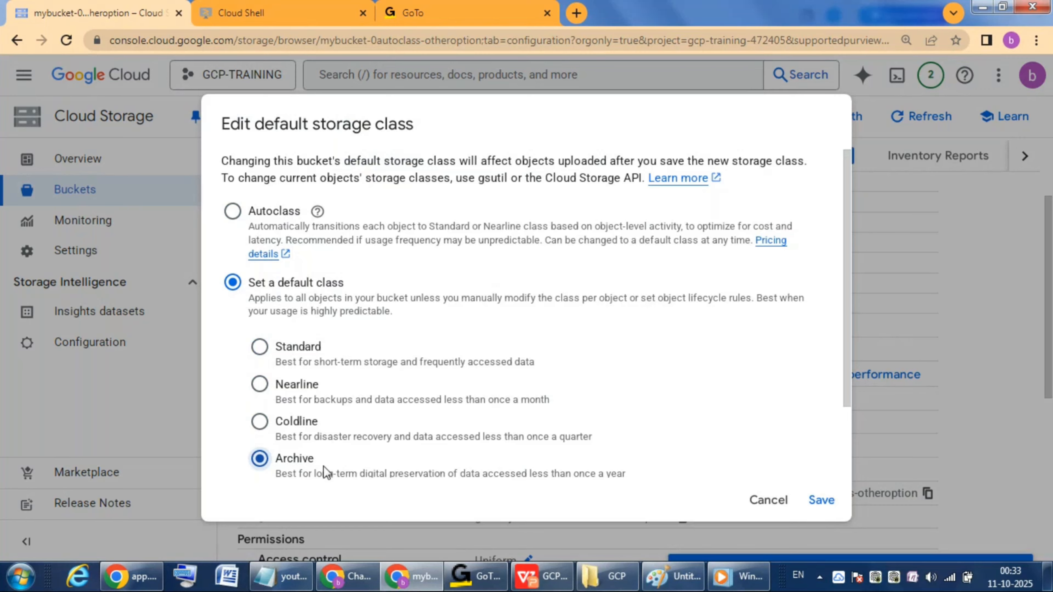
{"action": "left_click", "coordinate": [827, 502]}
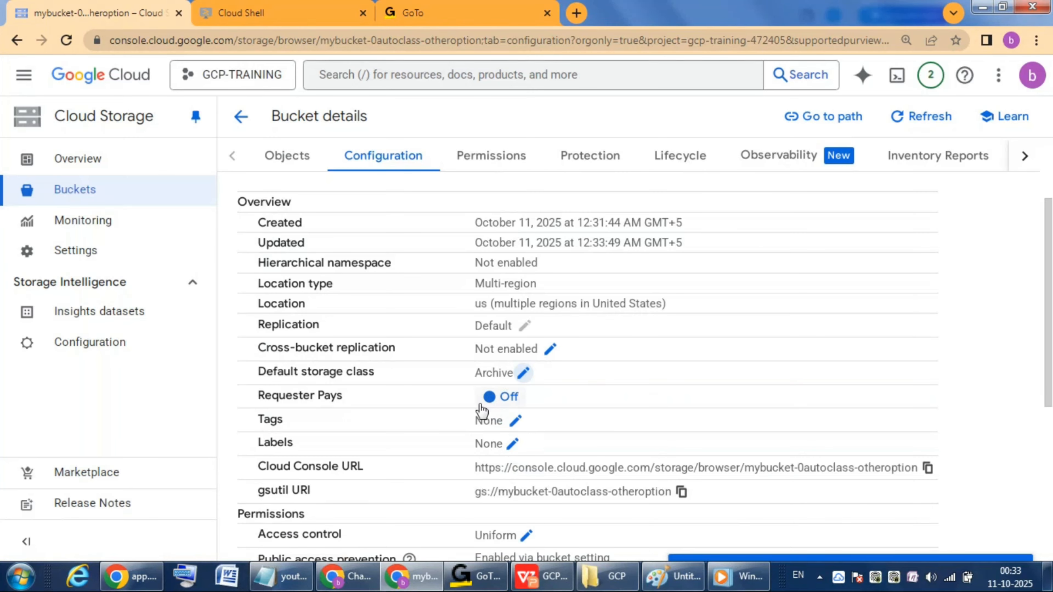
Step: Check the default storage class of mybucket-0autoclass-otheroption in its configuration details and the bucket summary
{"action": "double_click", "coordinate": [333, 373]}
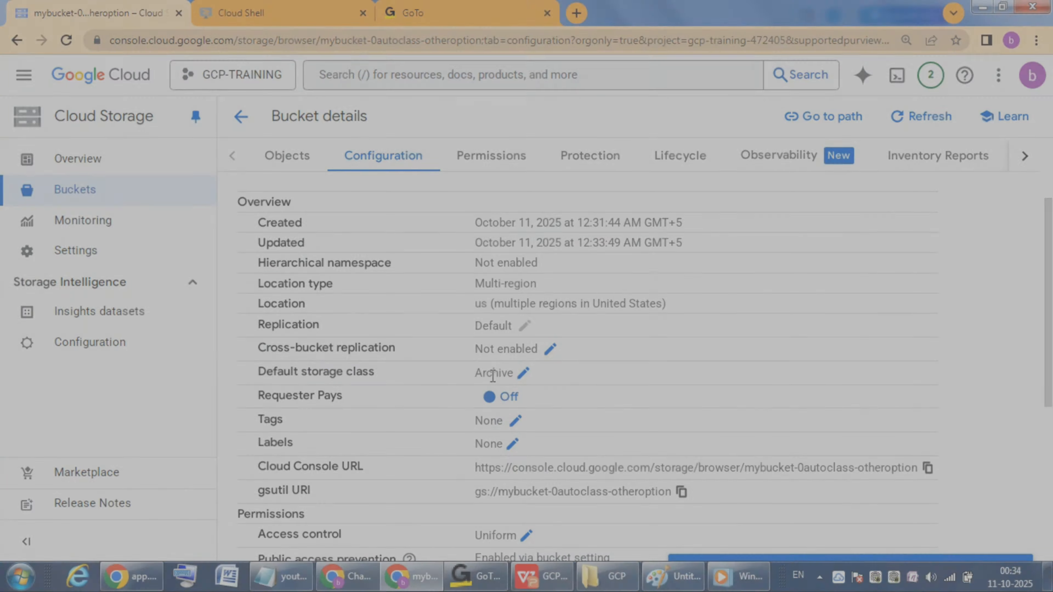
{"action": "double_click", "coordinate": [493, 374]}
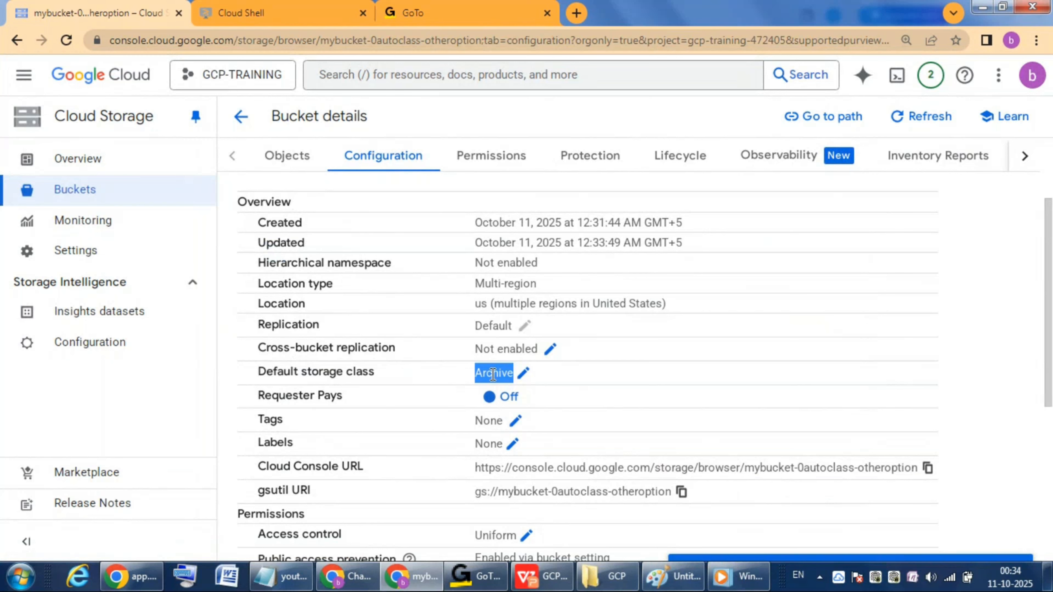
{"action": "left_click", "coordinate": [460, 367]}
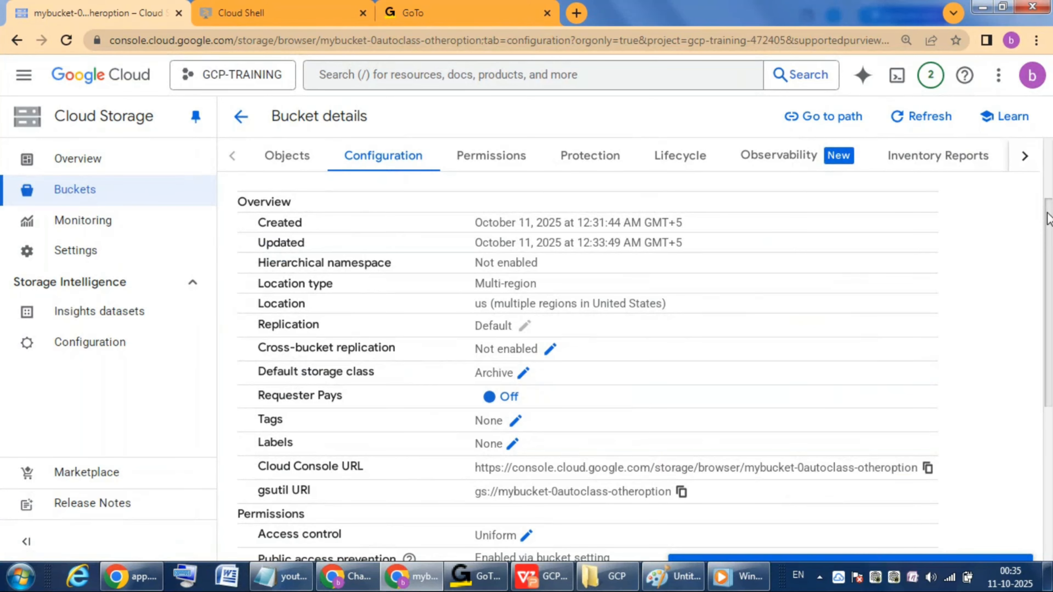
{"action": "scroll", "coordinate": [1047, 220], "scroll_direction": "up", "scroll_amount": 3}
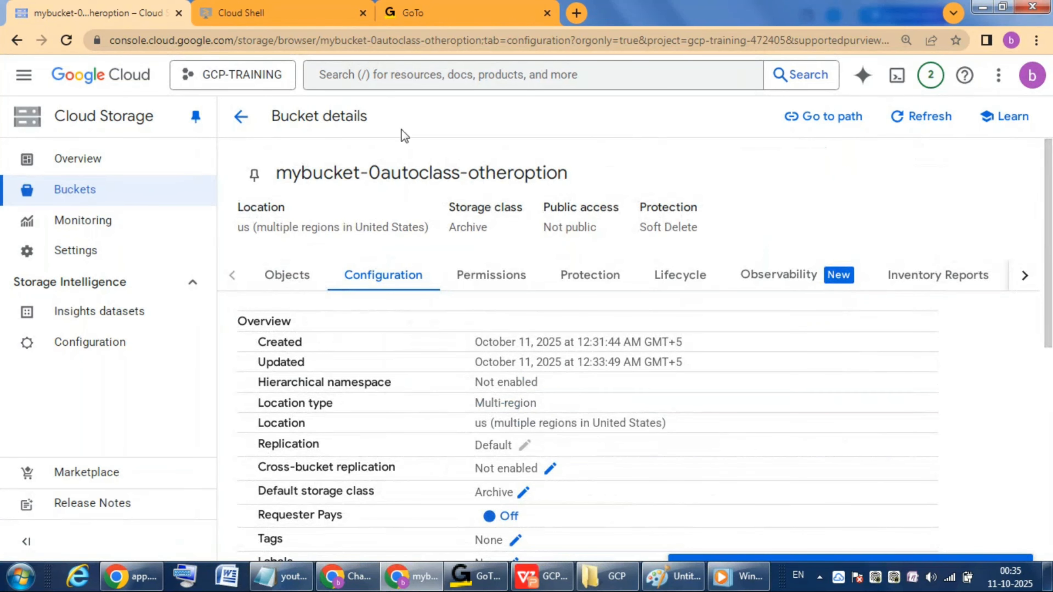
Step: Delete the buckets mybucket-0autoclass-otheroption, mybucket-autoclass and mybucket11102025 together from the bucket list, confirming with DELETE
{"action": "left_click", "coordinate": [240, 118]}
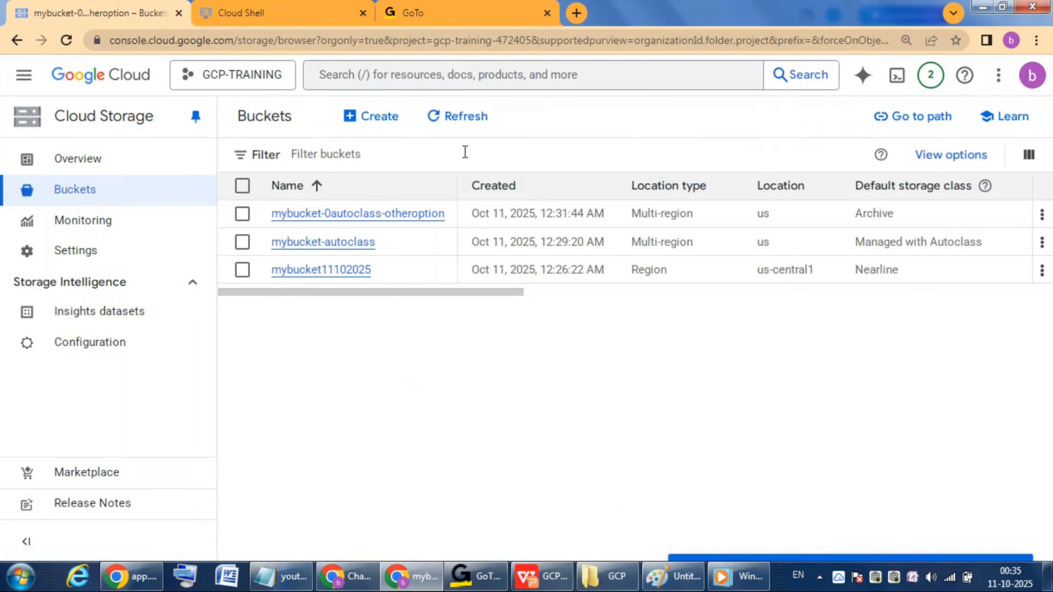
{"action": "left_click", "coordinate": [243, 214]}
{"action": "left_click", "coordinate": [243, 242]}
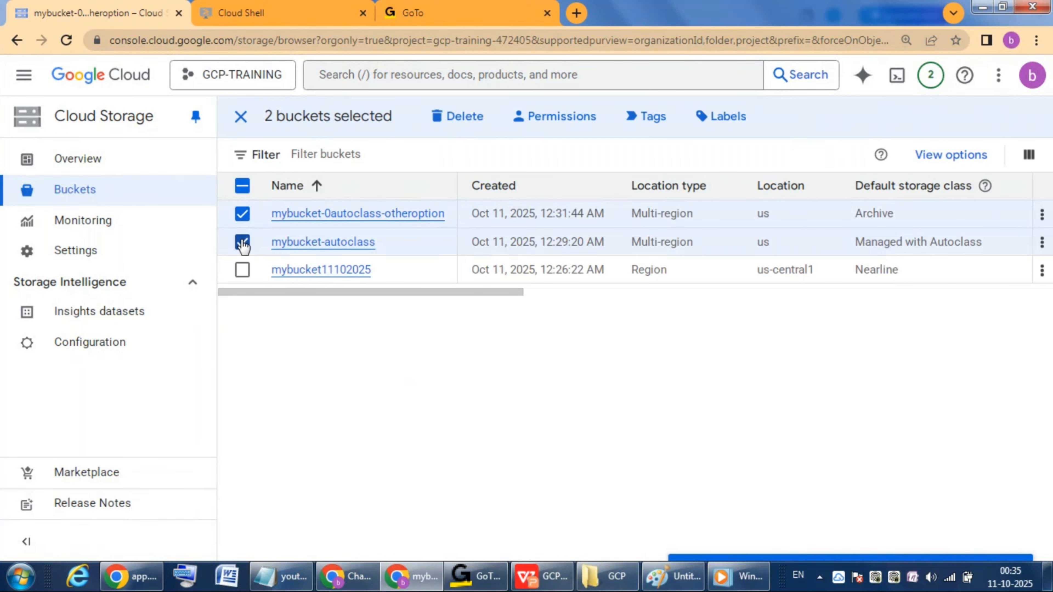
{"action": "left_click", "coordinate": [242, 270]}
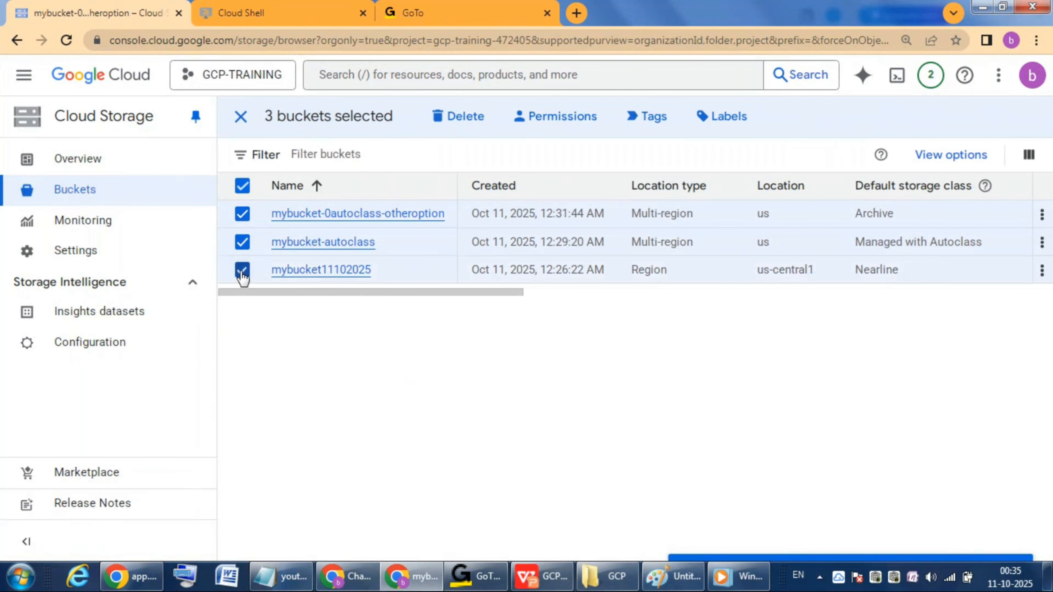
{"action": "left_click", "coordinate": [463, 126]}
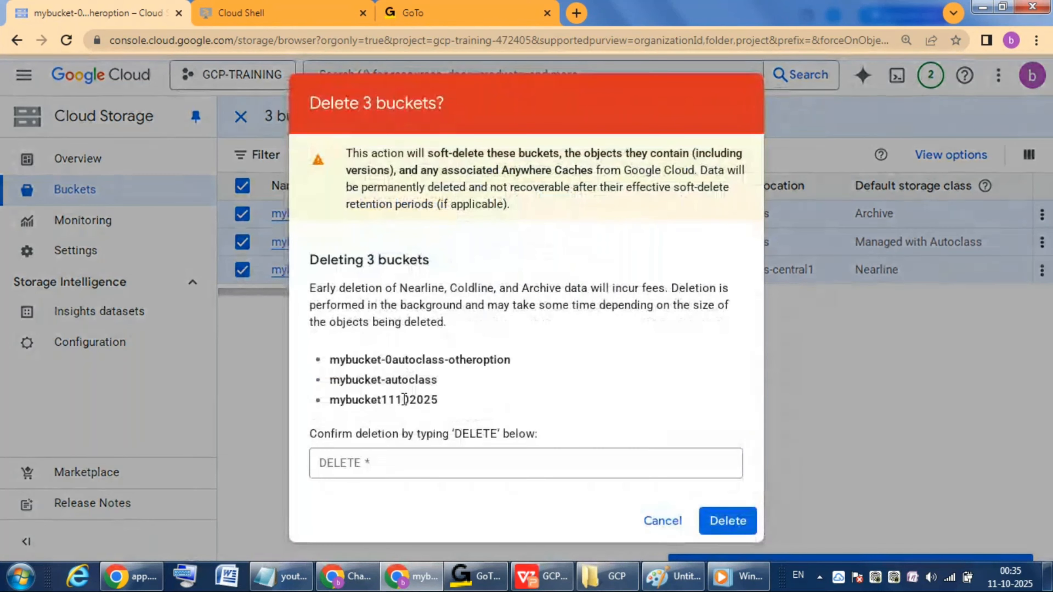
{"action": "left_click", "coordinate": [378, 468]}
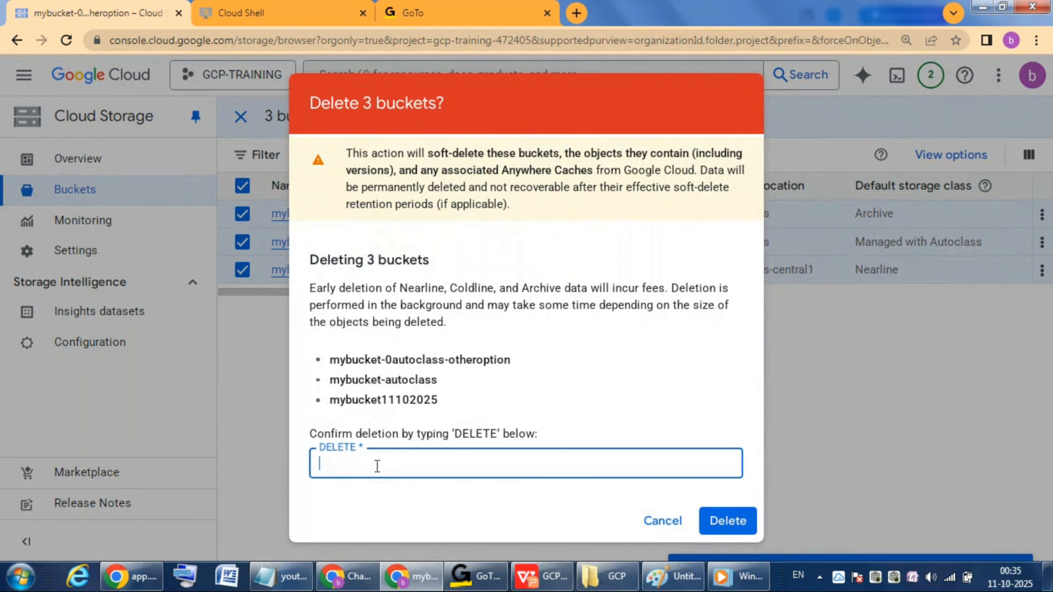
{"action": "type", "text": "DELETE"}
{"action": "left_click", "coordinate": [723, 522]}
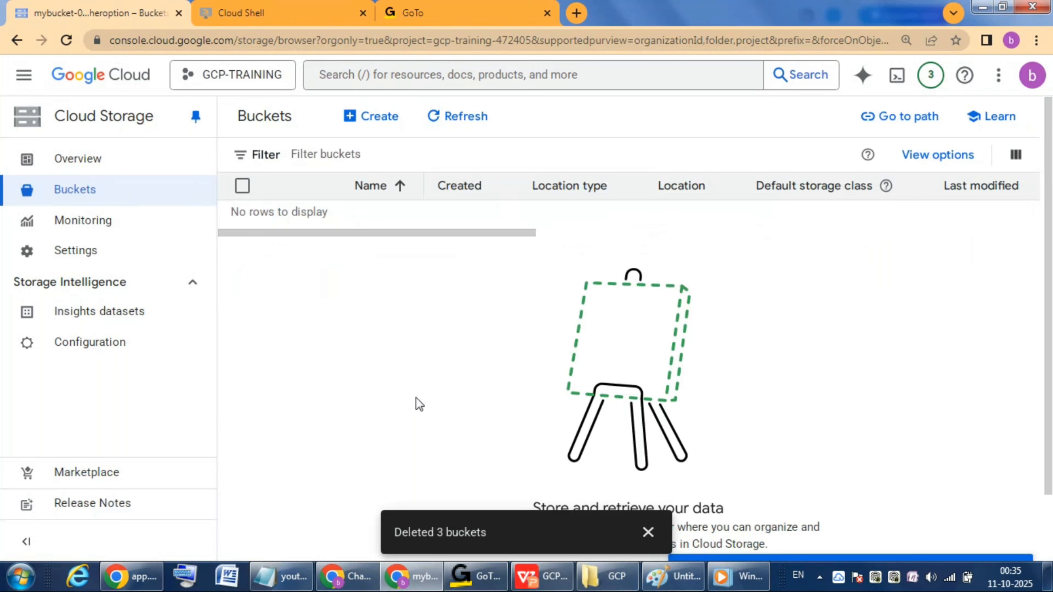
Step: Switch to the GCP-CLOUD-STORAGE presentation in WPS Office and view slide 2 on the storage classes classification
{"action": "left_click", "coordinate": [543, 585]}
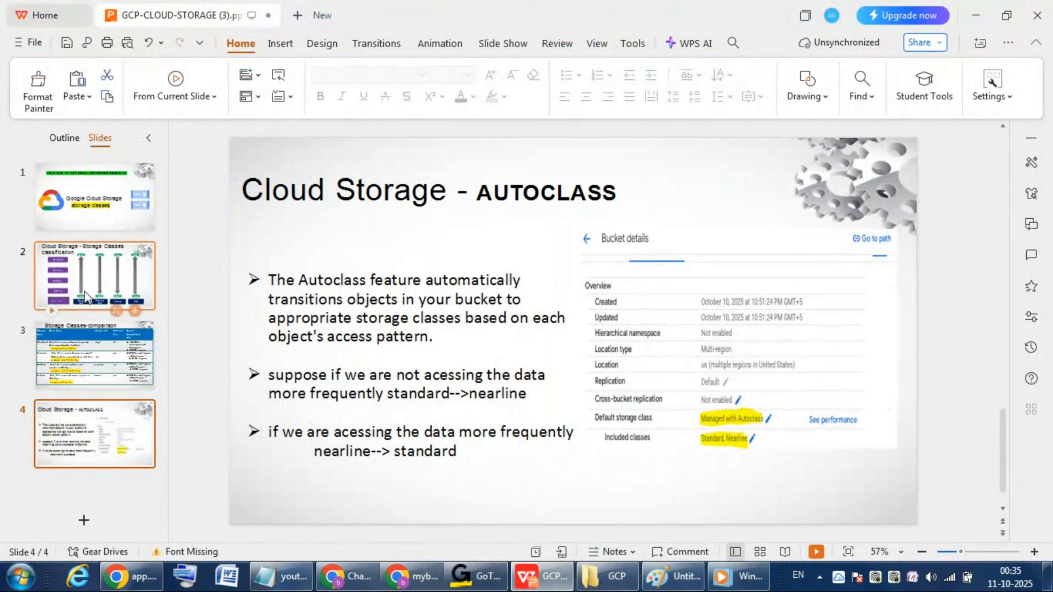
{"action": "left_click", "coordinate": [84, 291]}
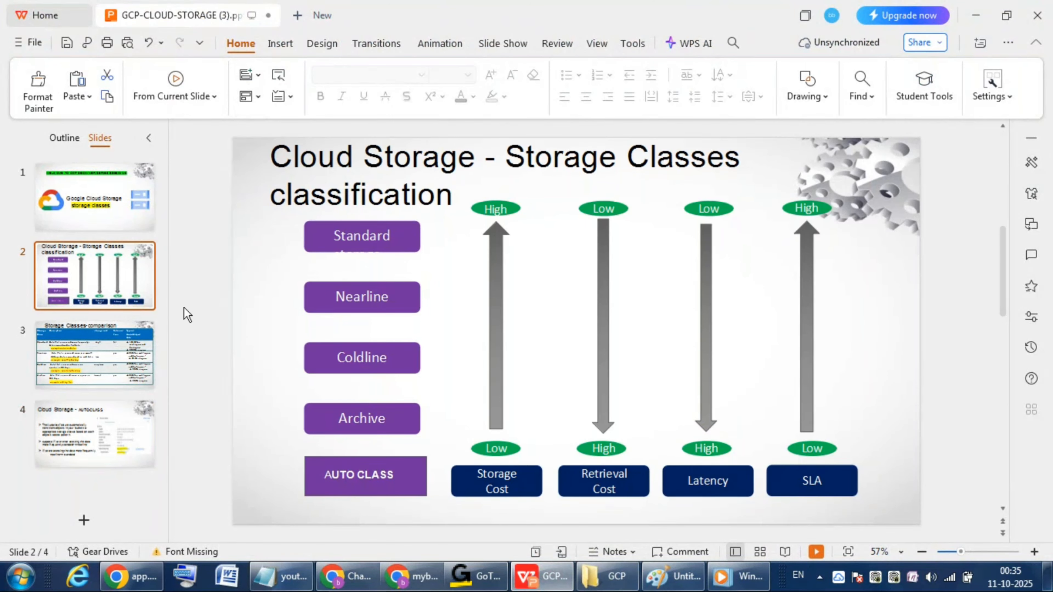
{"action": "left_click", "coordinate": [204, 349]}
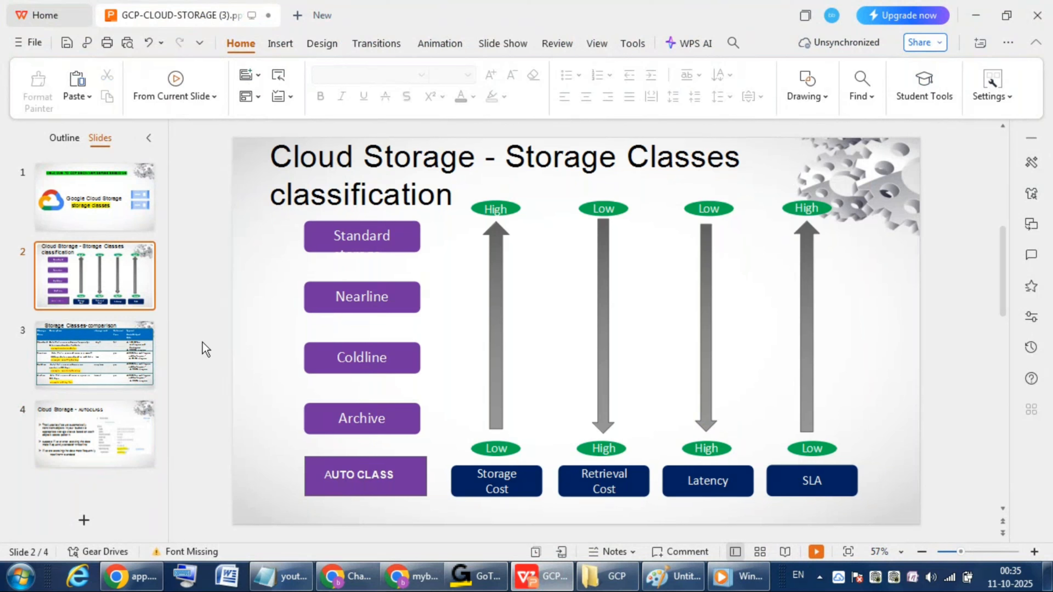